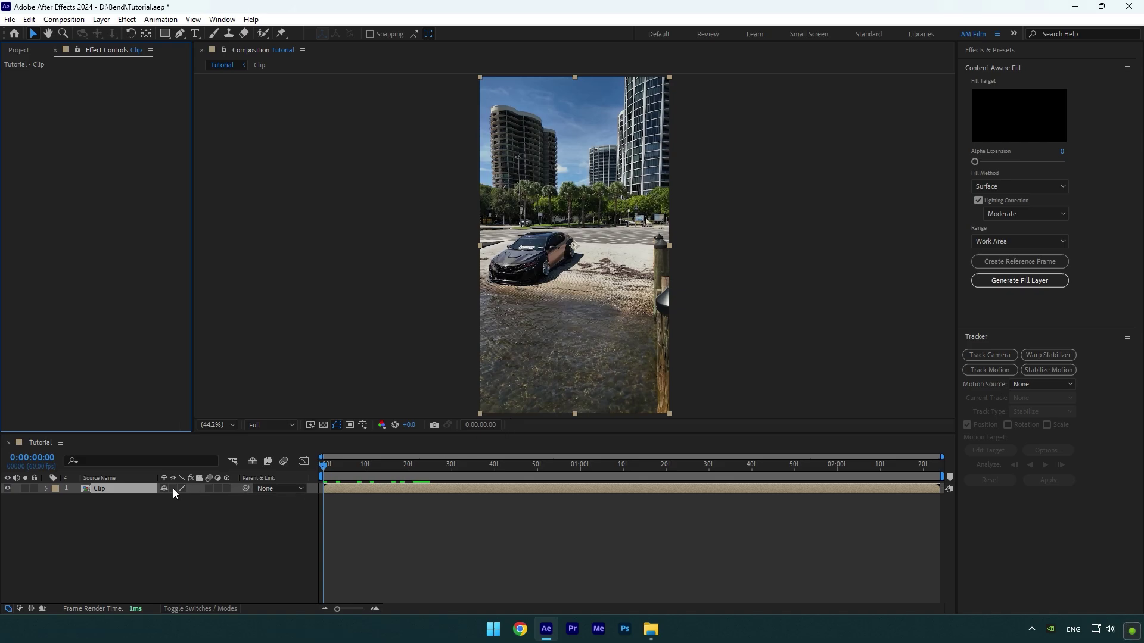
Step: Rename the clip layer to 'Original'
right_click(135, 487)
click(156, 456)
text(Origin)
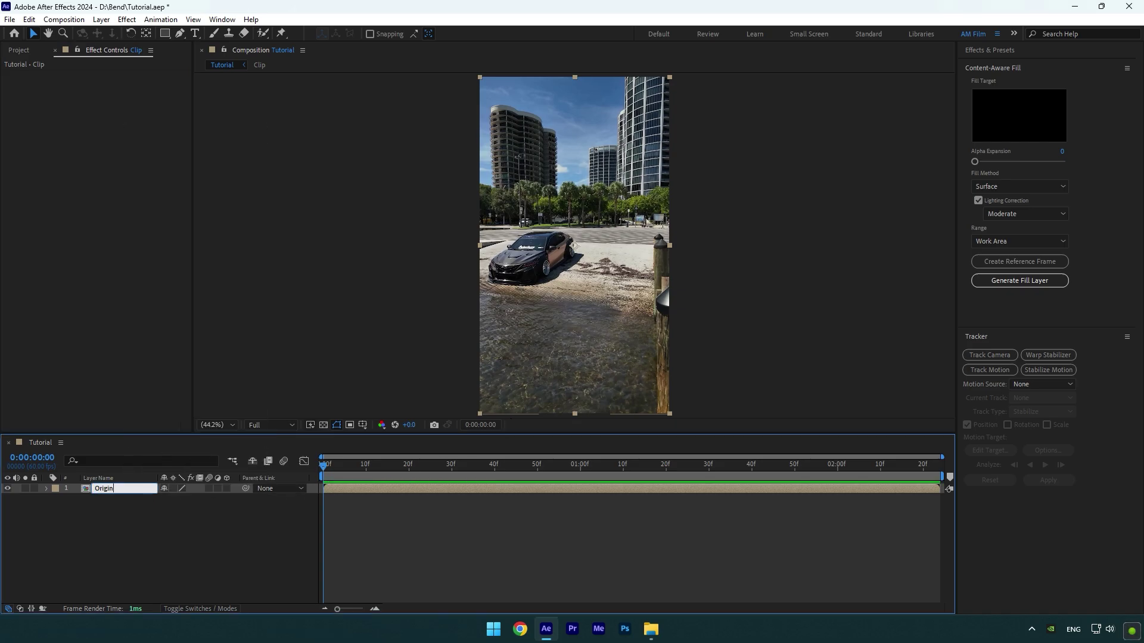
text(al)
key(Return)
Step: Duplicate Original, rename the copy 'Clean', and hide the Original layer
key(ctrl+d)
right_click(143, 485)
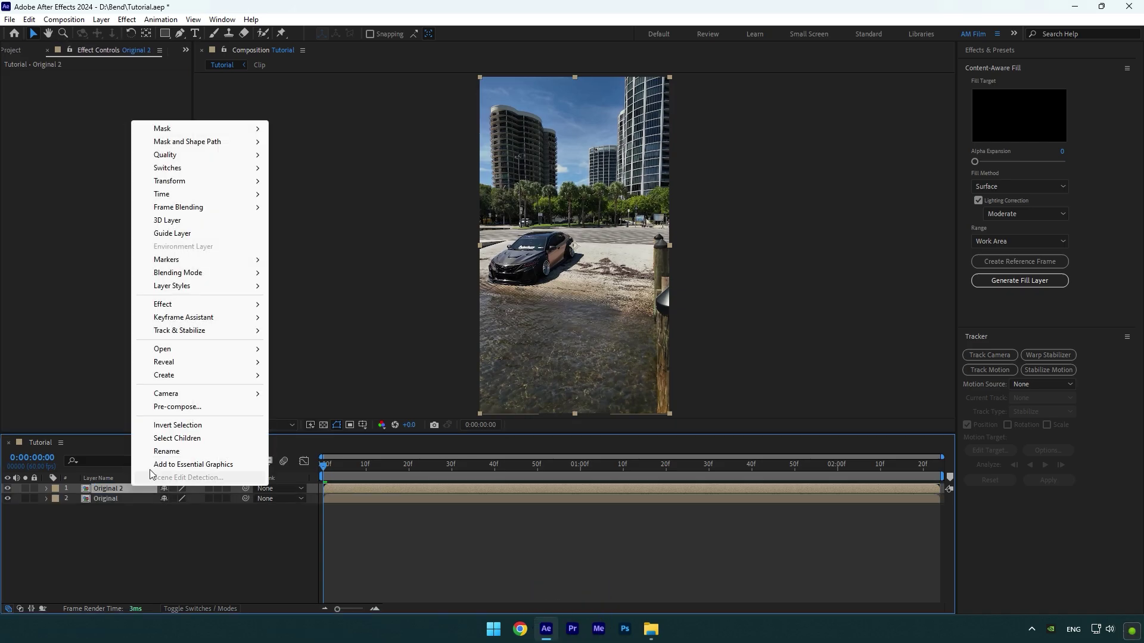
click(158, 451)
text(Clean)
key(Return)
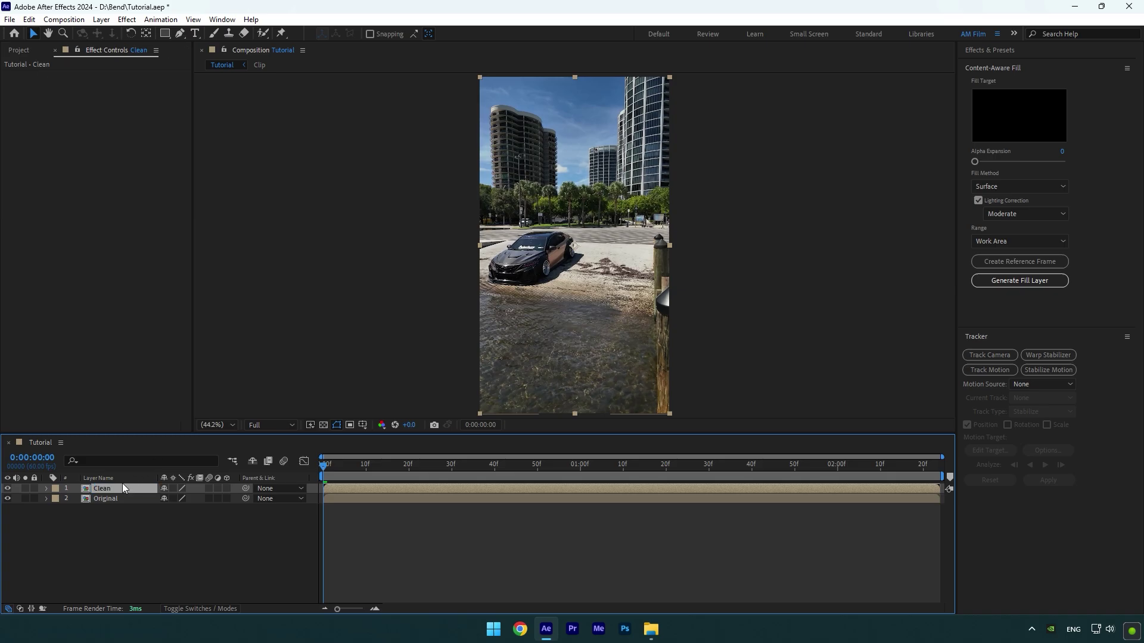
click(8, 499)
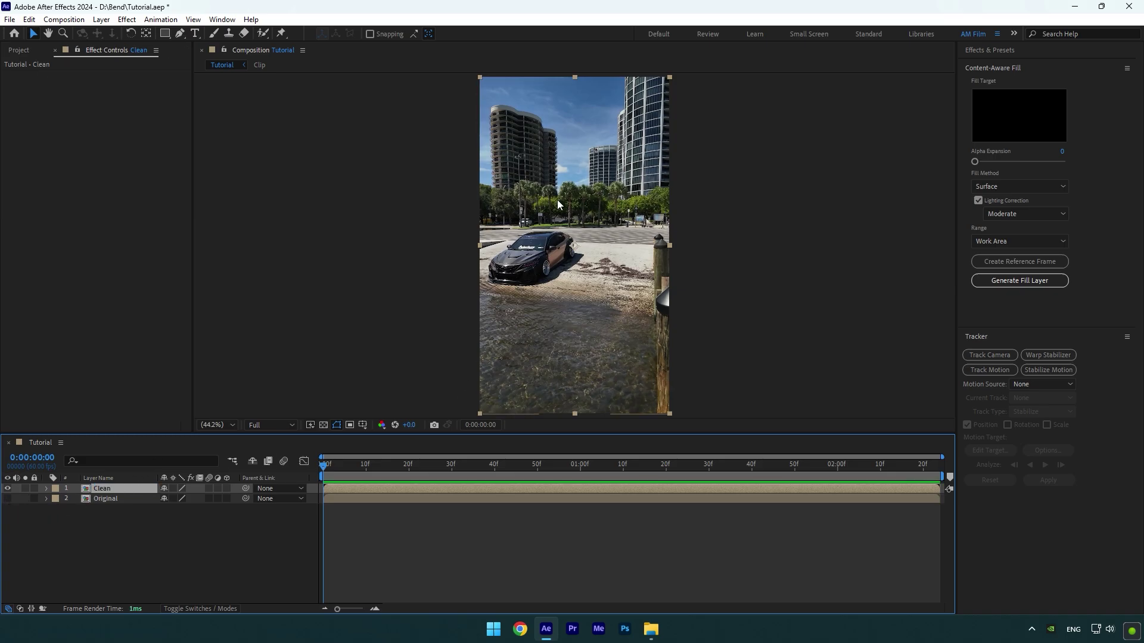
Step: Apply the Mocha AE effect to the Clean layer
key(ctrl+space)
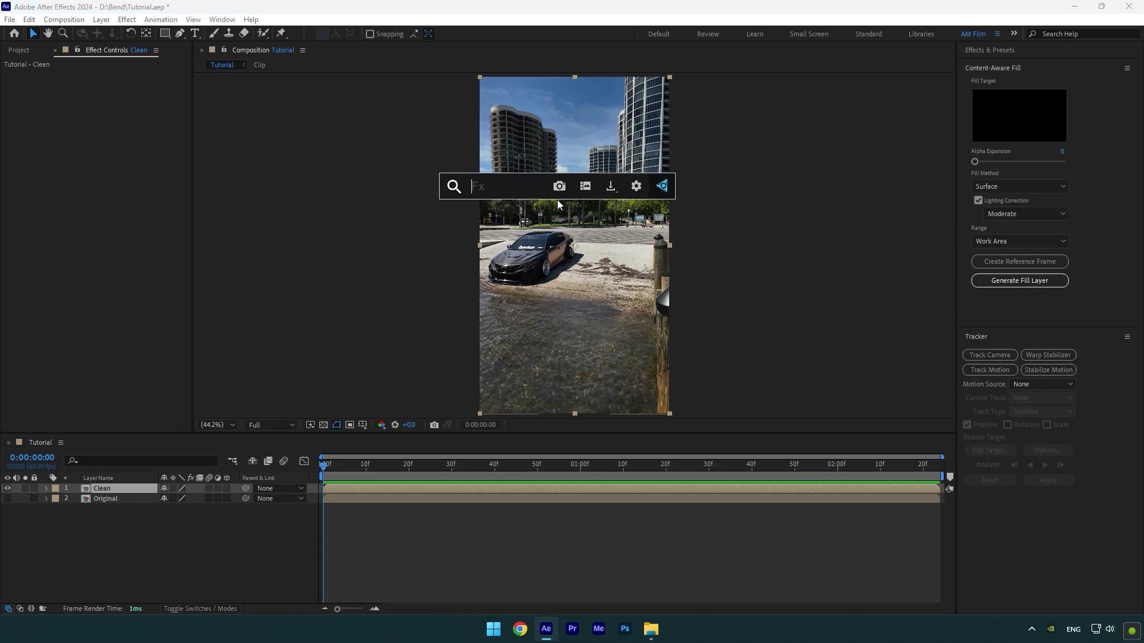
text(mocha)
key(Return)
Step: In Mocha, outline the left tower with a closed X-Spline and track it forward
click(82, 103)
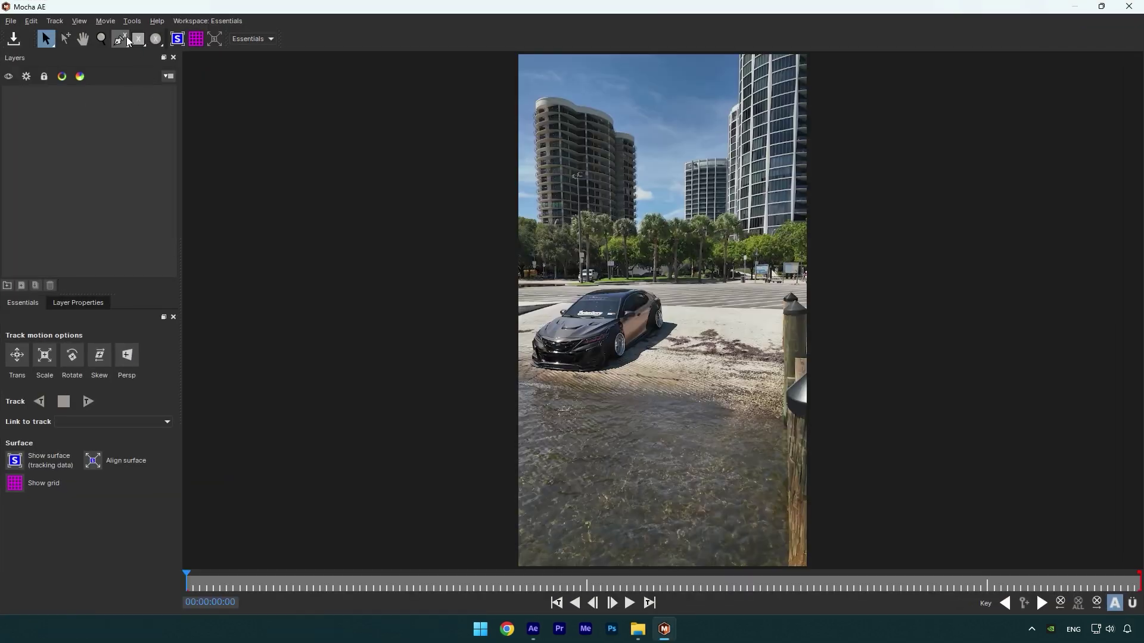
click(121, 40)
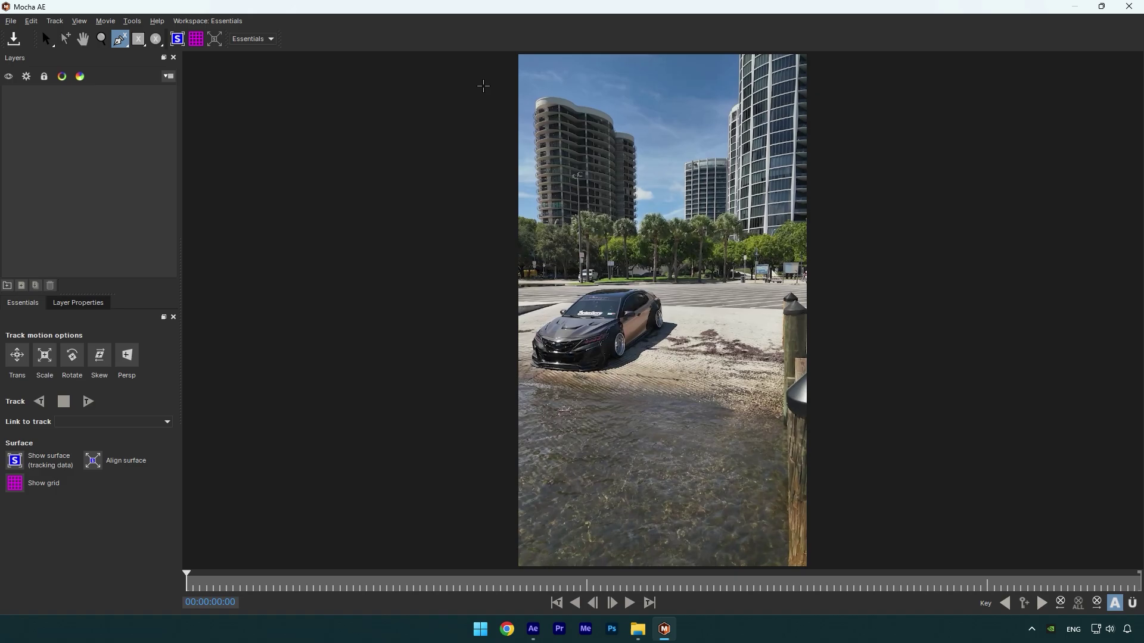
click(525, 73)
click(528, 95)
click(529, 174)
click(540, 224)
click(581, 227)
click(629, 228)
click(642, 196)
click(644, 144)
click(633, 129)
click(597, 93)
click(553, 85)
right_click(554, 85)
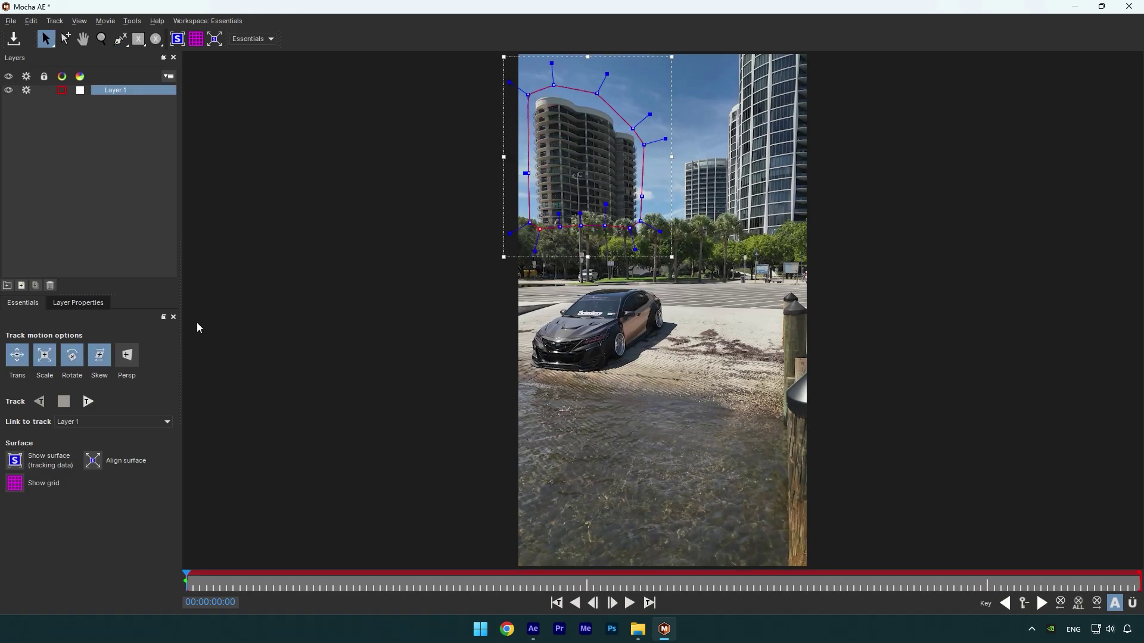
click(89, 401)
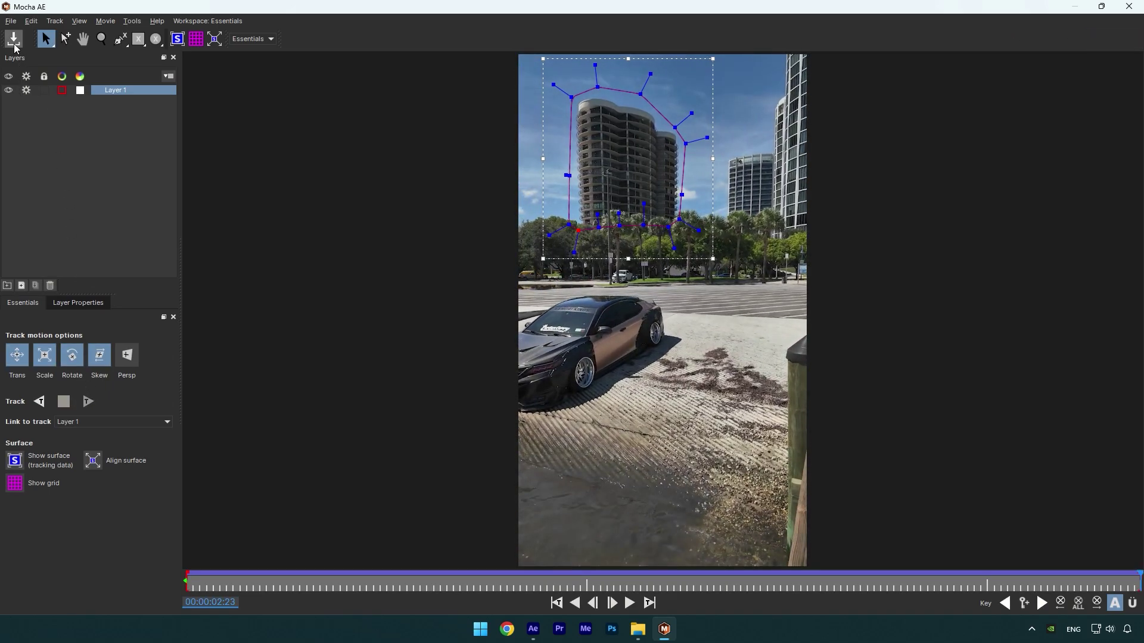
Step: Return to After Effects and create AE masks from the Mocha matte
click(1129, 6)
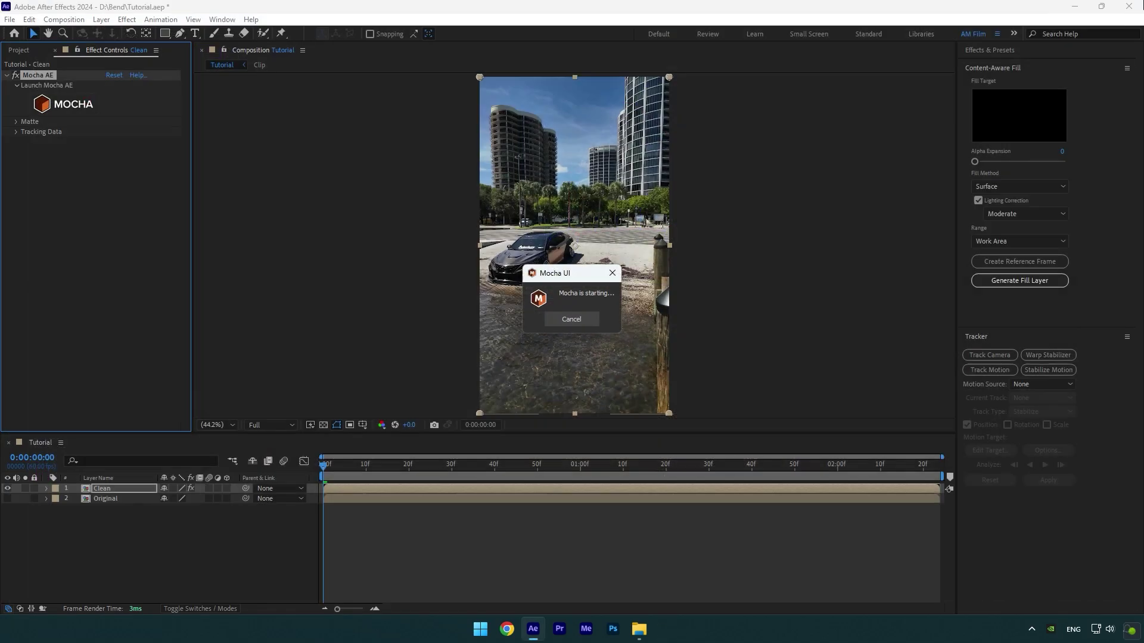
click(16, 121)
click(159, 192)
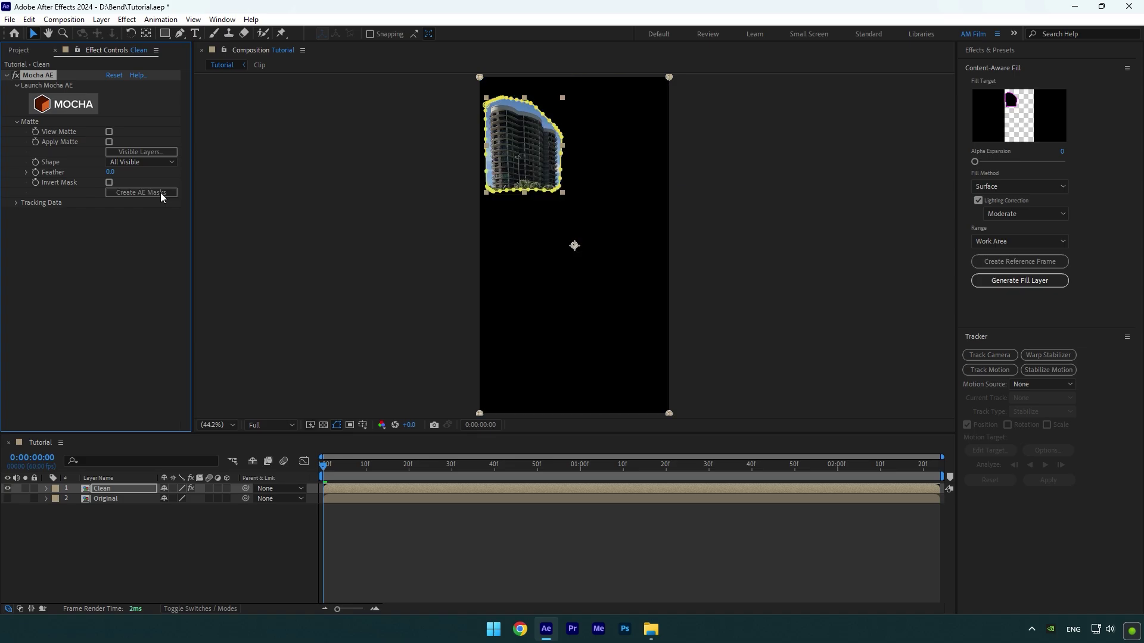
Step: Set the mask mode to Subtract and create a Content-Aware Fill reference frame
key(m)
click(179, 499)
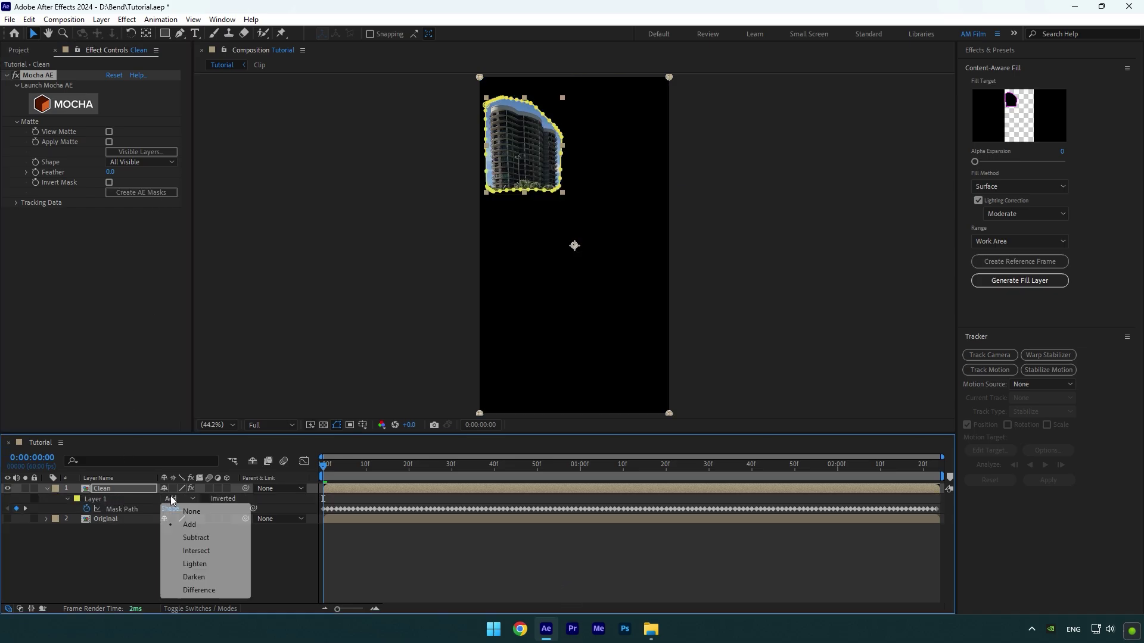
click(196, 538)
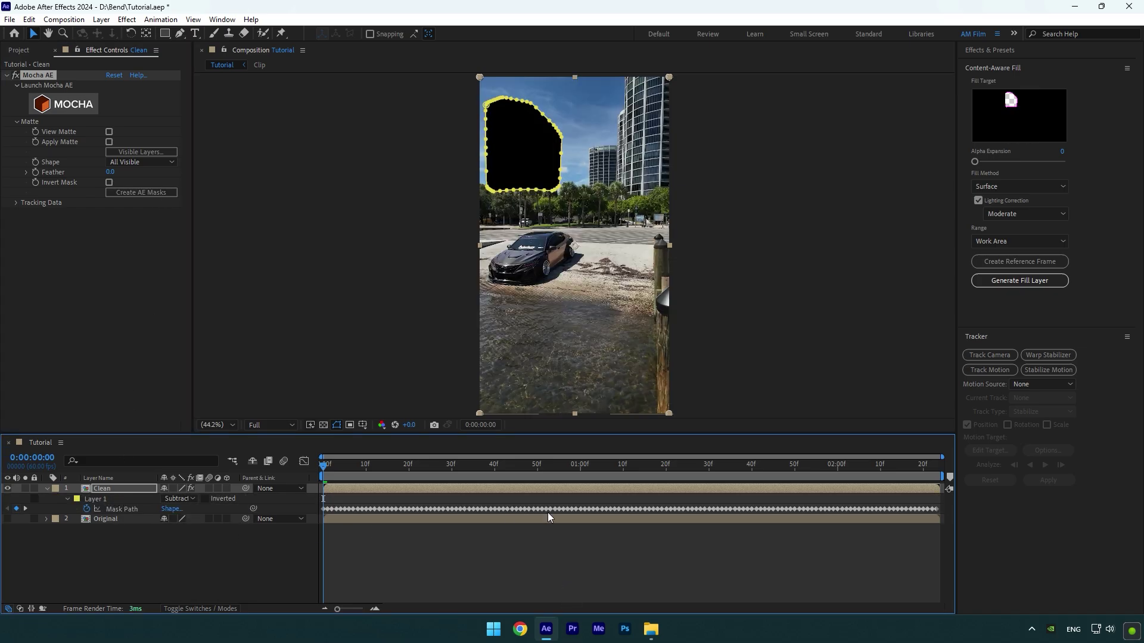
click(1006, 262)
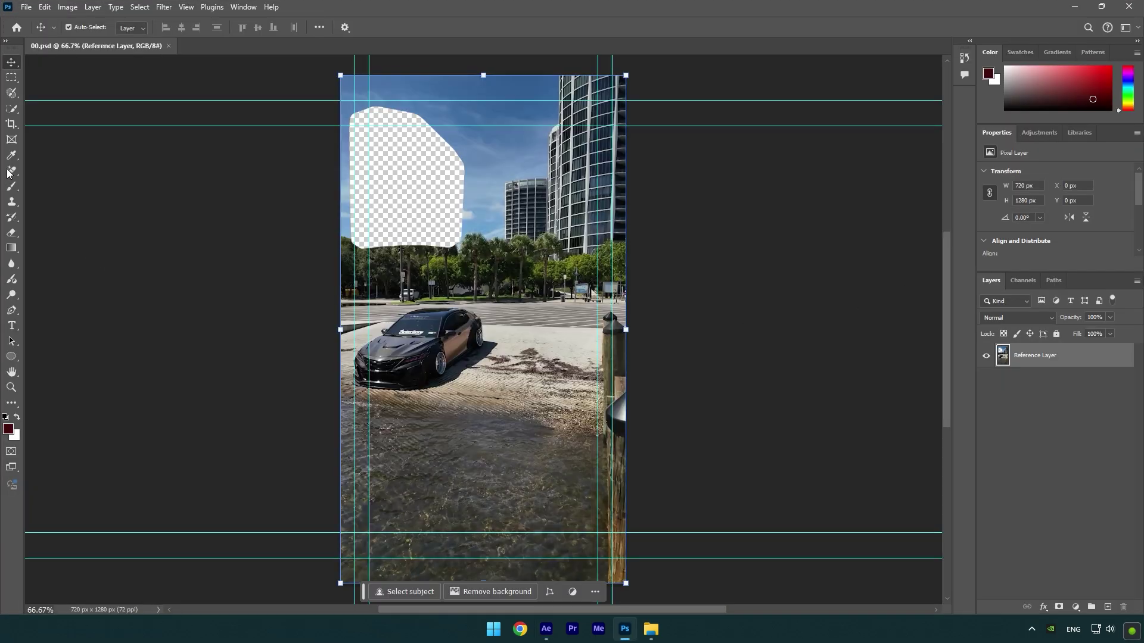
Step: Paint out the tower hole with the Remove Tool and save the reference frame
click(7, 173)
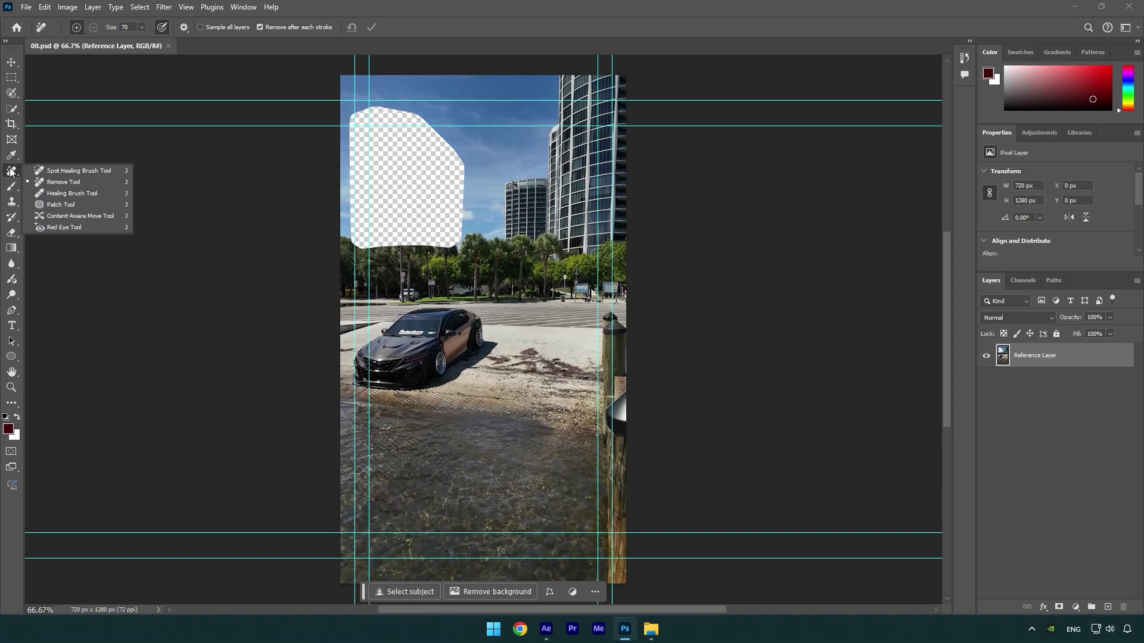
click(52, 183)
mouse_move(358, 124)
mouse_down()
mouse_move(365, 245)
mouse_move(452, 231)
mouse_move(388, 116)
mouse_move(382, 223)
mouse_move(409, 157)
mouse_move(395, 225)
mouse_up()
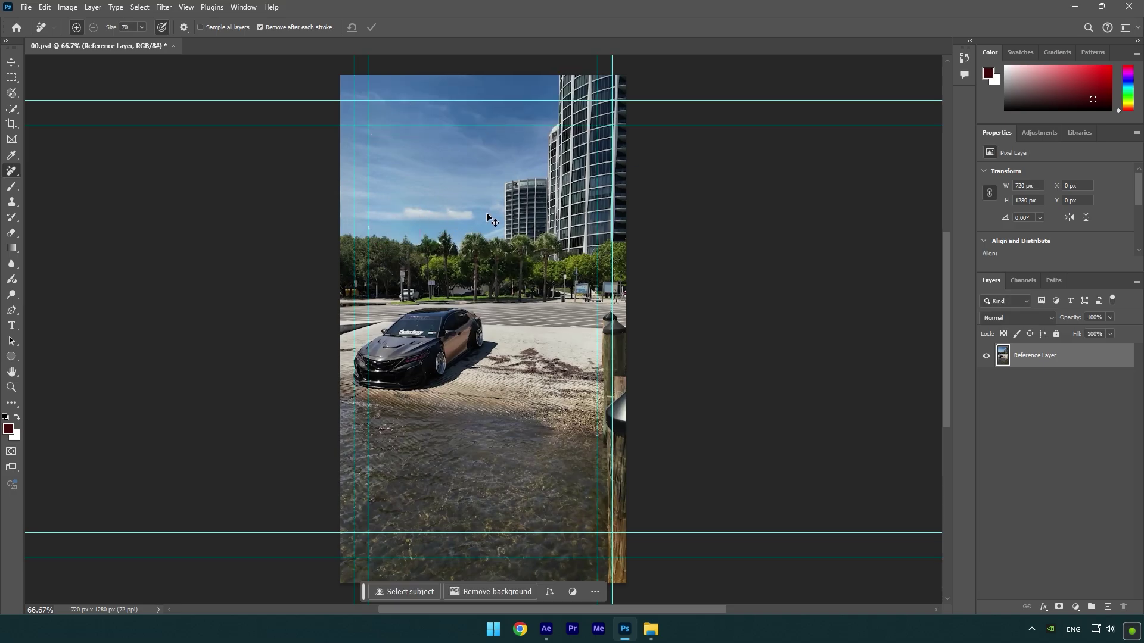
key(ctrl+s)
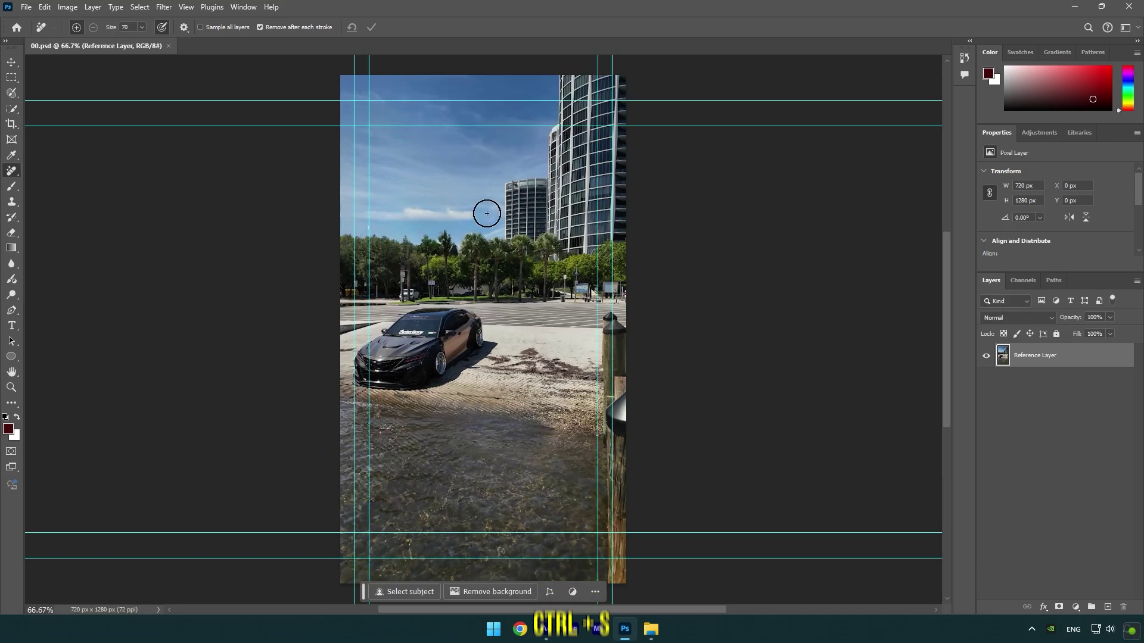
Step: Generate a Content-Aware Fill layer with Surface fill method and scrub to check it
key(alt+Tab)
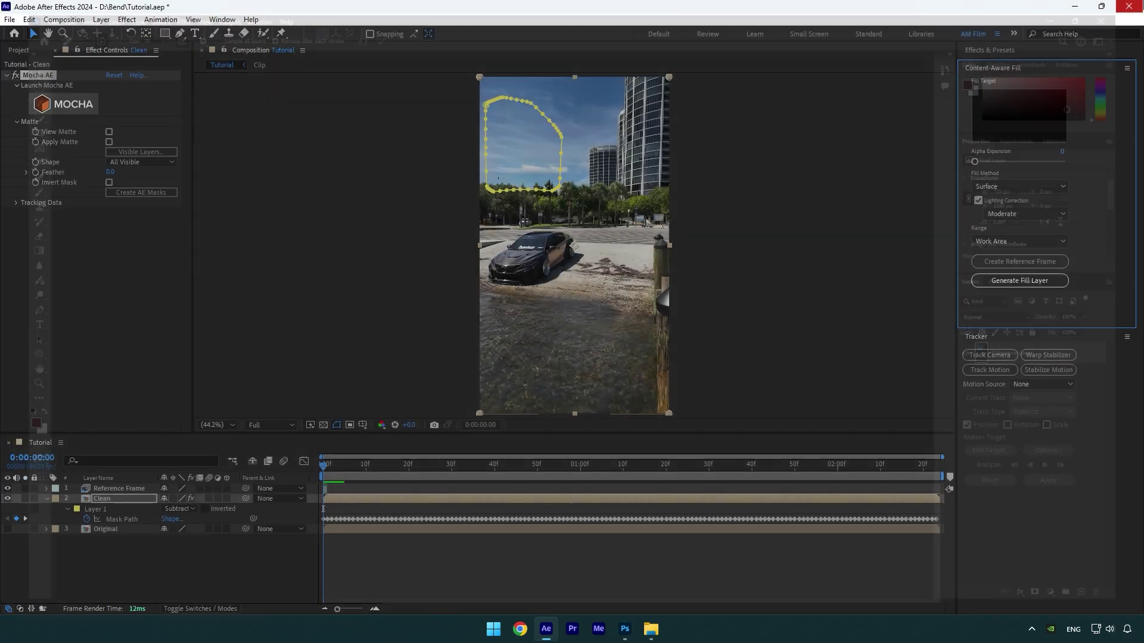
click(1009, 188)
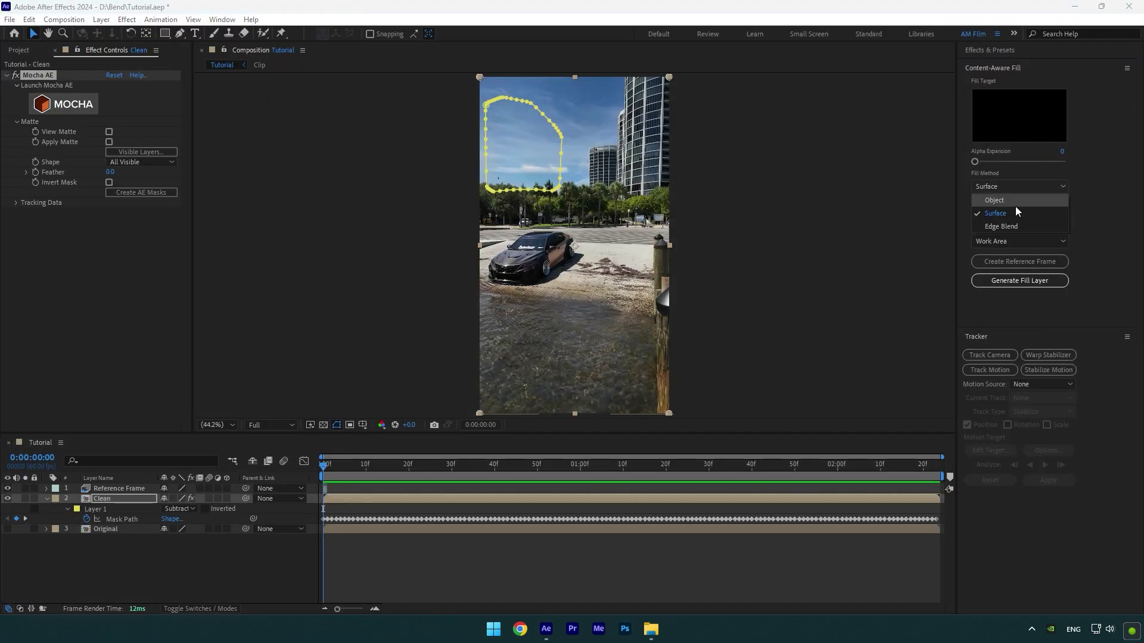
click(1013, 208)
click(1016, 280)
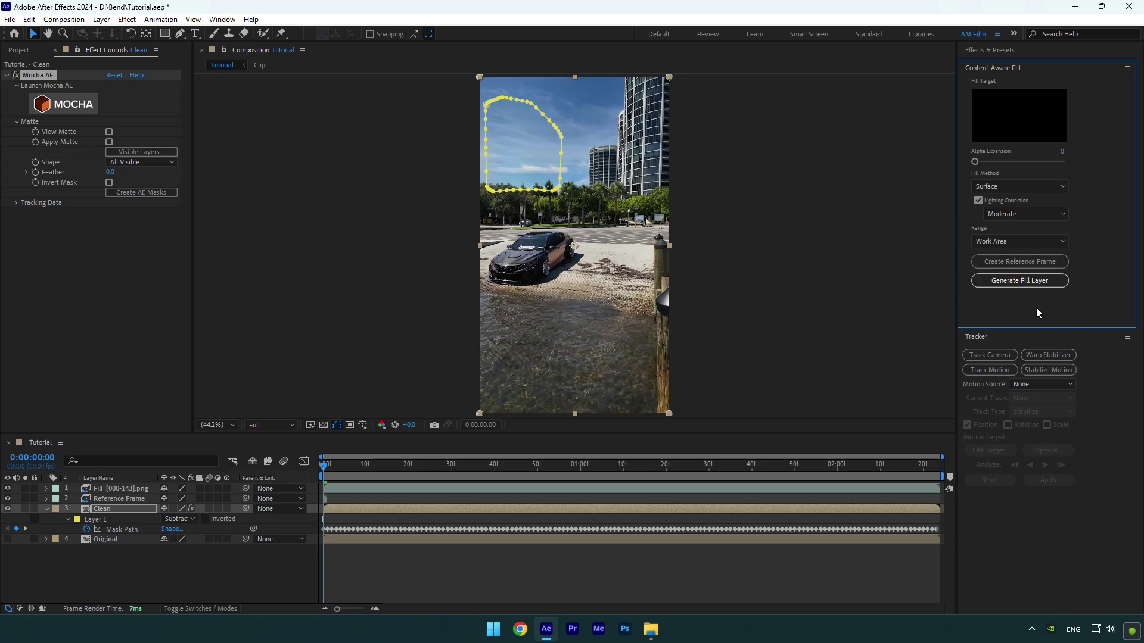
drag(363, 464, 308, 473)
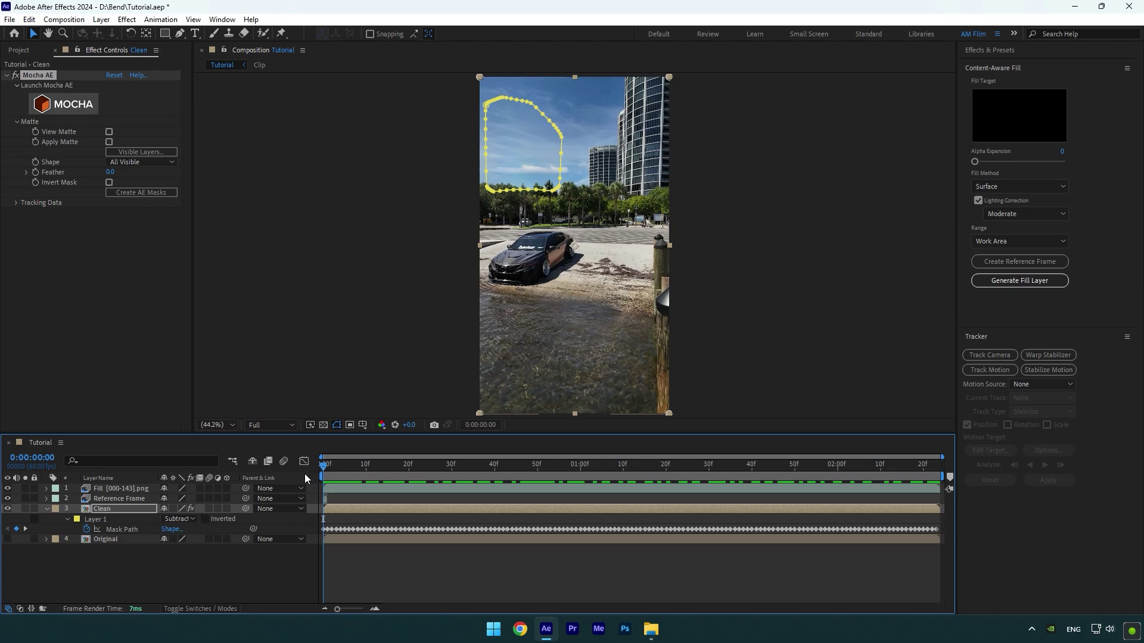
Step: Duplicate Original, move the copy to the top, and rename it 'Building / Animation'
click(113, 539)
key(ctrl+d)
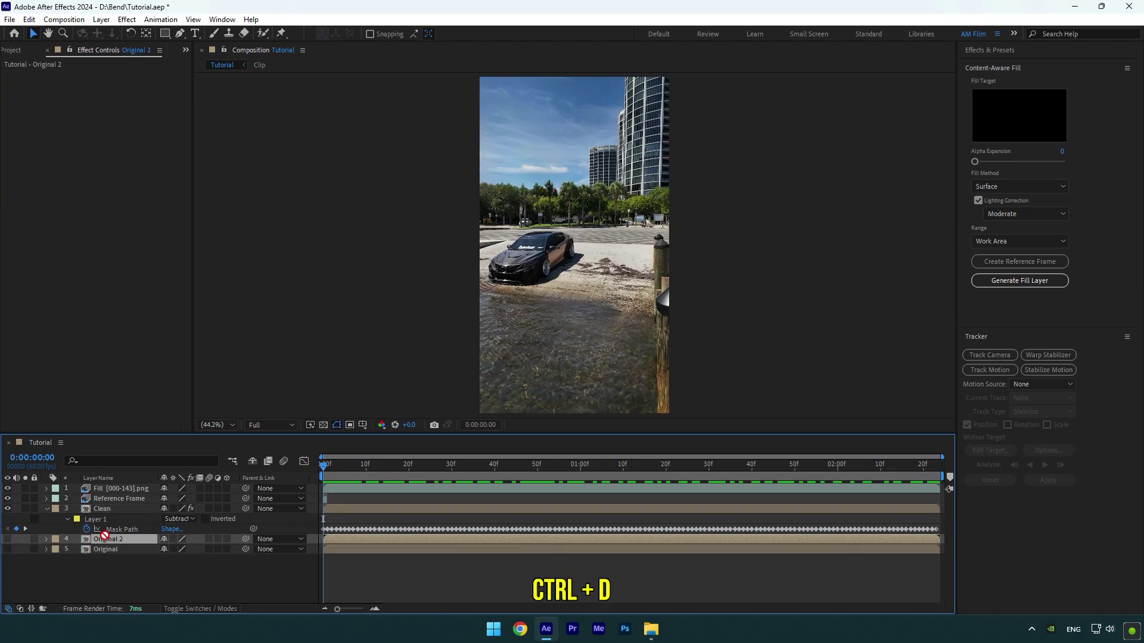
drag(104, 535, 114, 490)
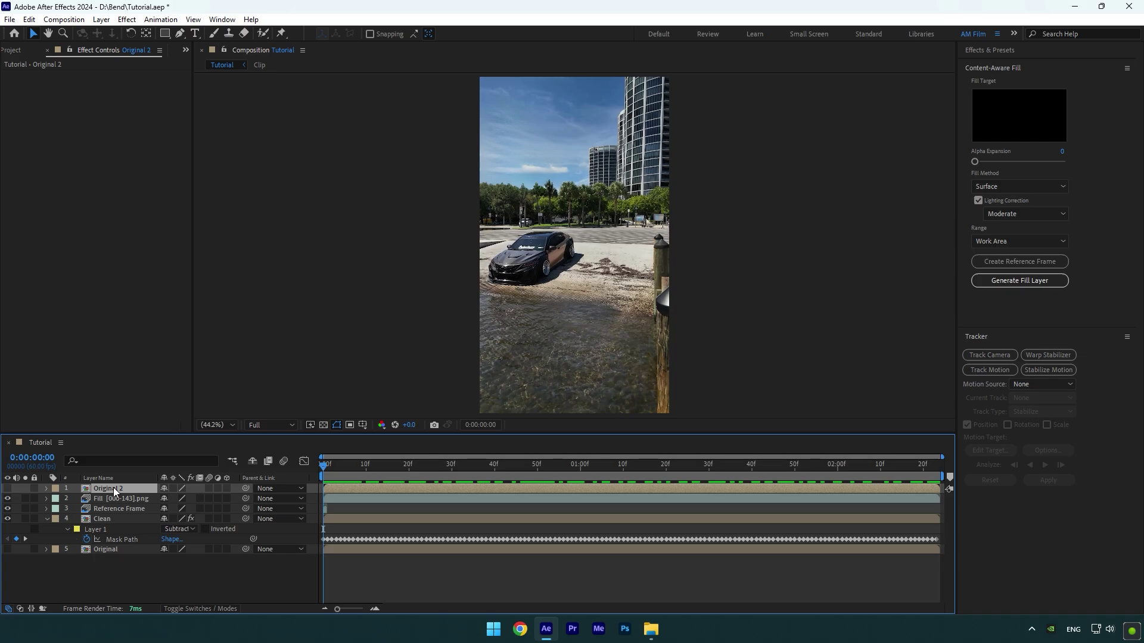
right_click(115, 492)
click(142, 456)
text(Buil)
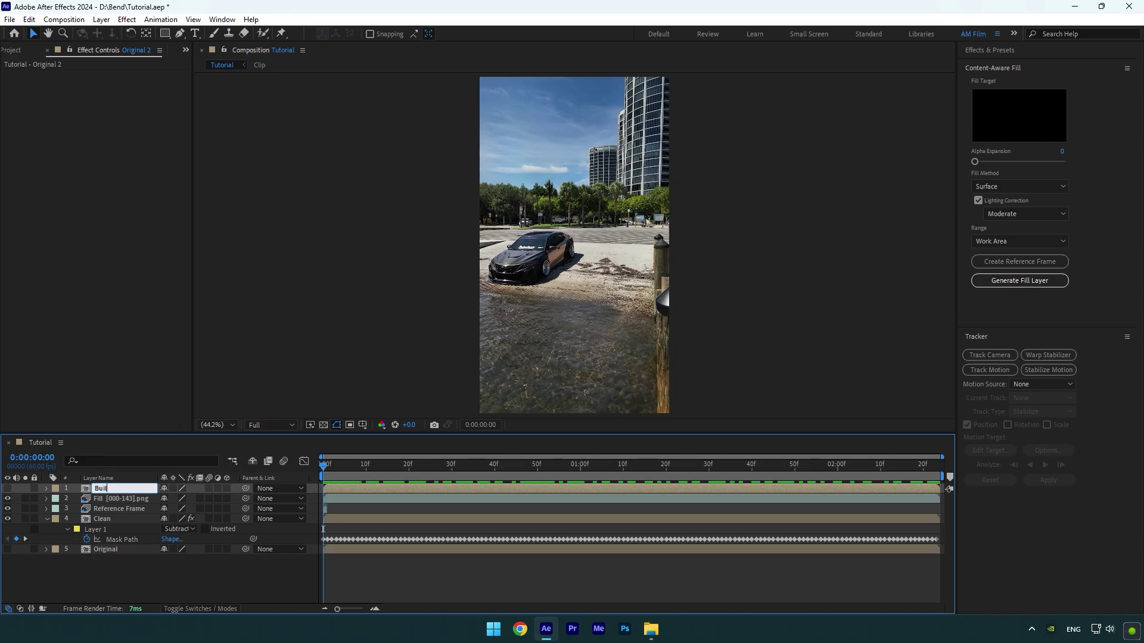
text(ding / Animation)
key(Return)
Step: Roto Brush the left tower on Building / Animation and freeze the matte
click(7, 488)
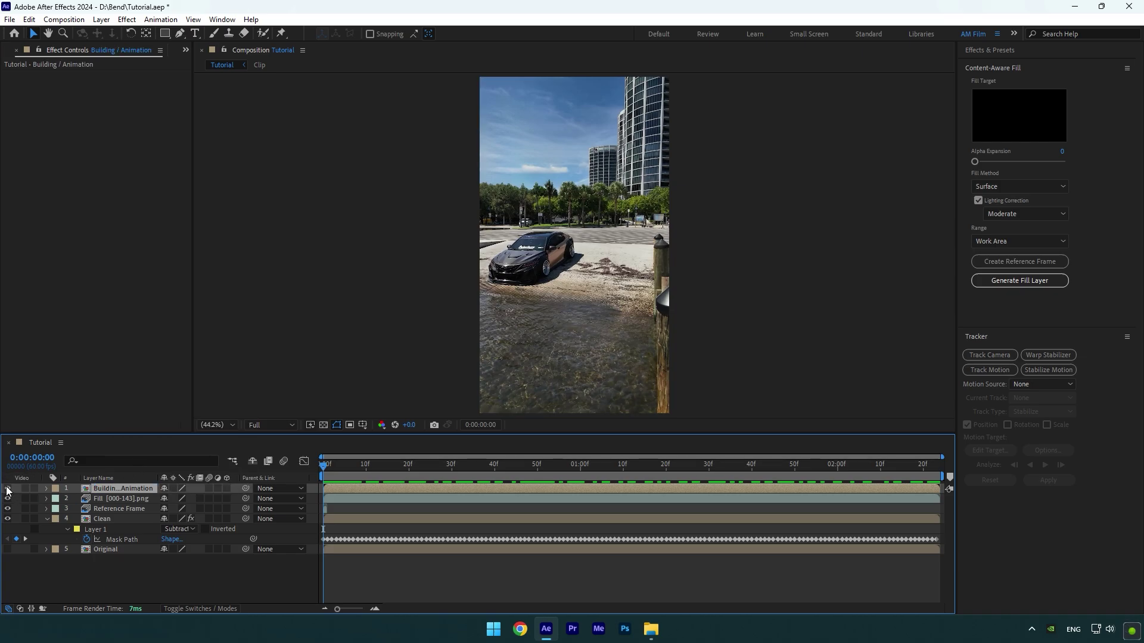
click(264, 34)
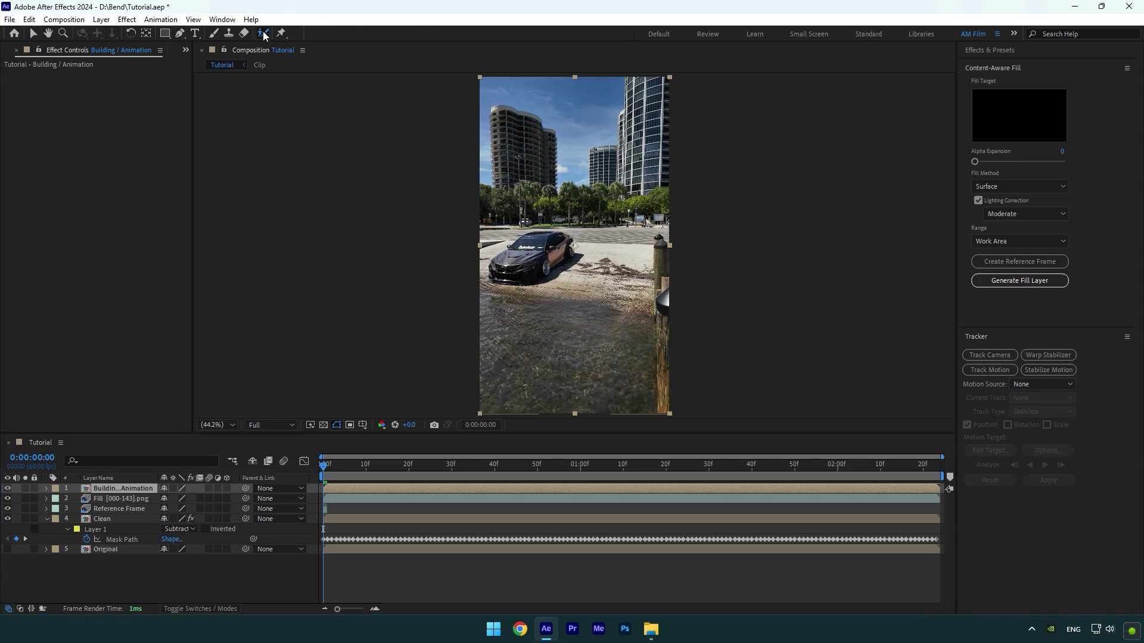
double_click(130, 490)
key(slash)
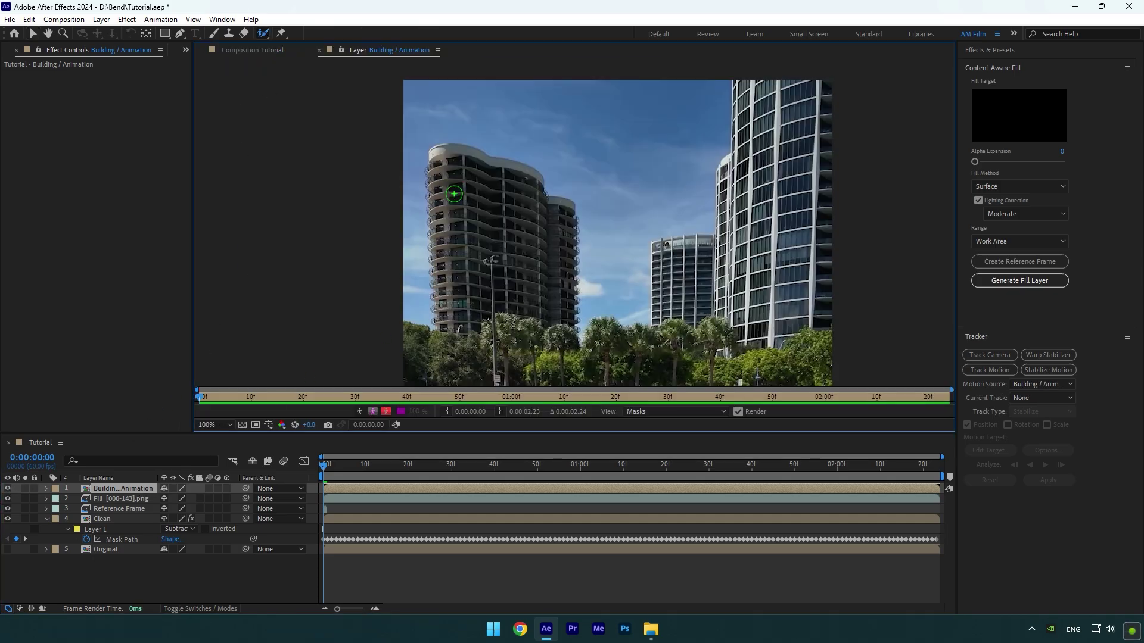
drag(475, 276, 483, 173)
scroll(441, 262, up, 4)
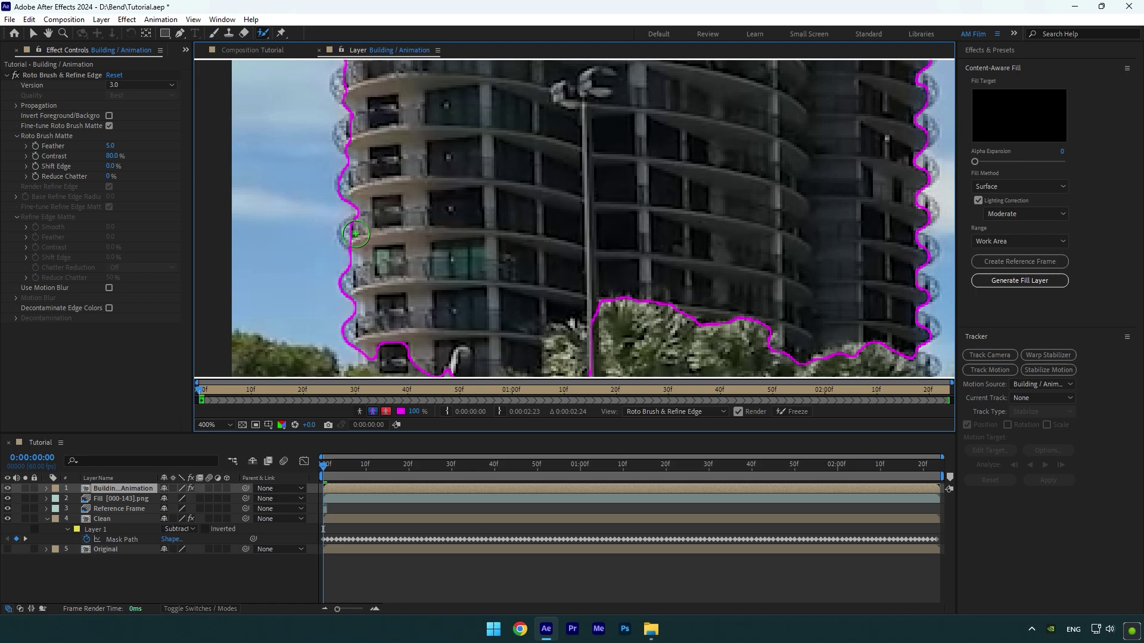
scroll(376, 260, down, 1)
scroll(366, 217, right, 5)
scroll(365, 217, up, 1)
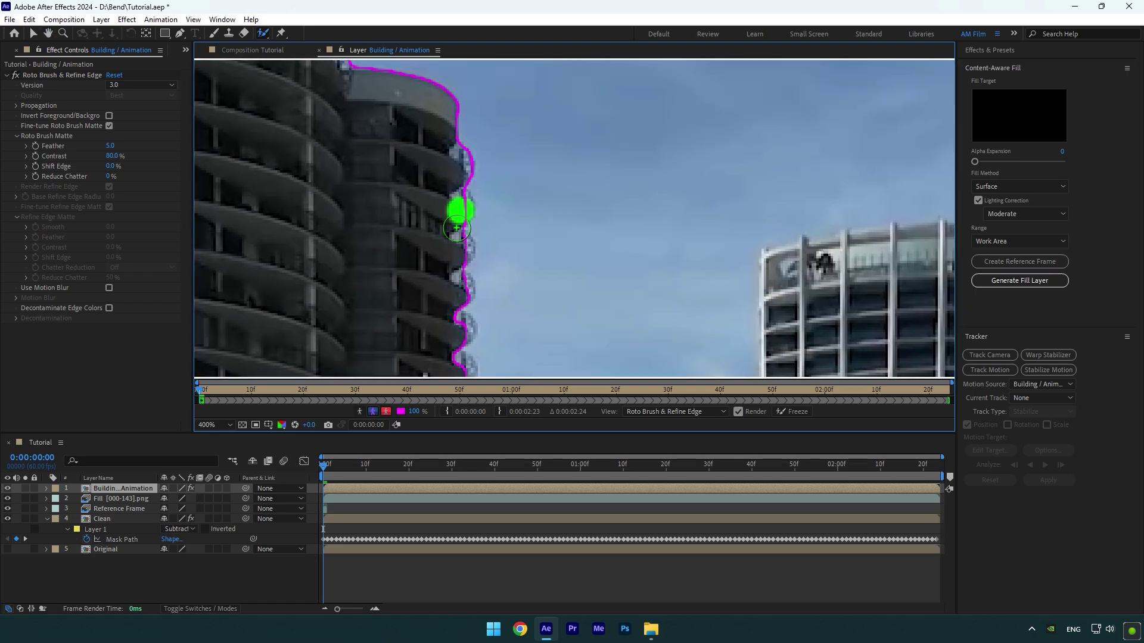
scroll(376, 332, down, 3)
scroll(470, 235, up, 3)
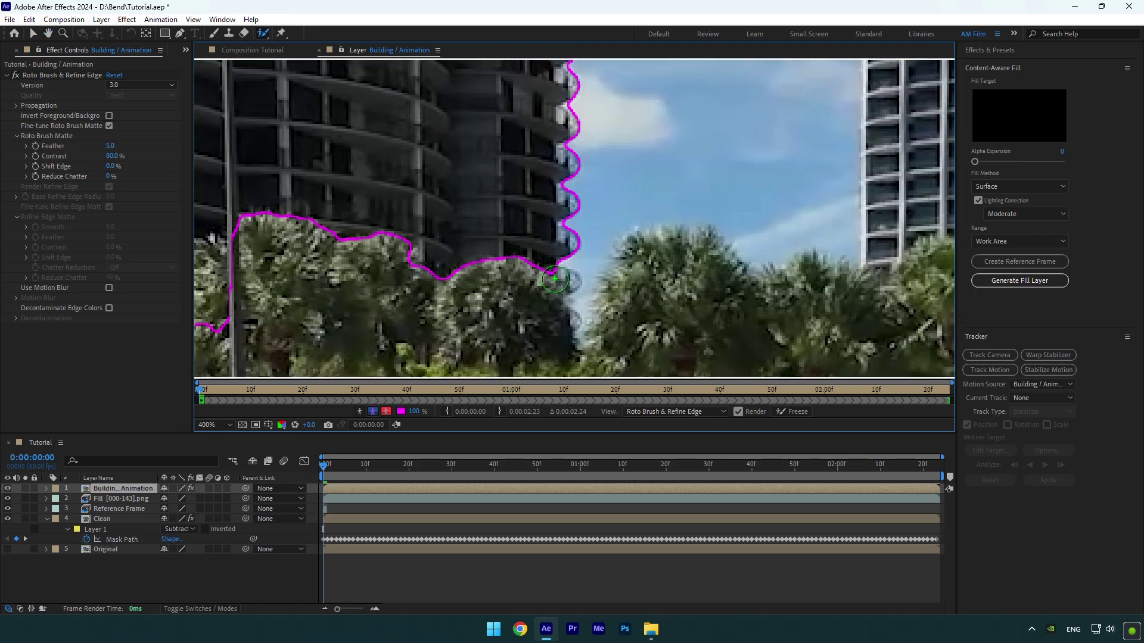
scroll(471, 236, down, 4)
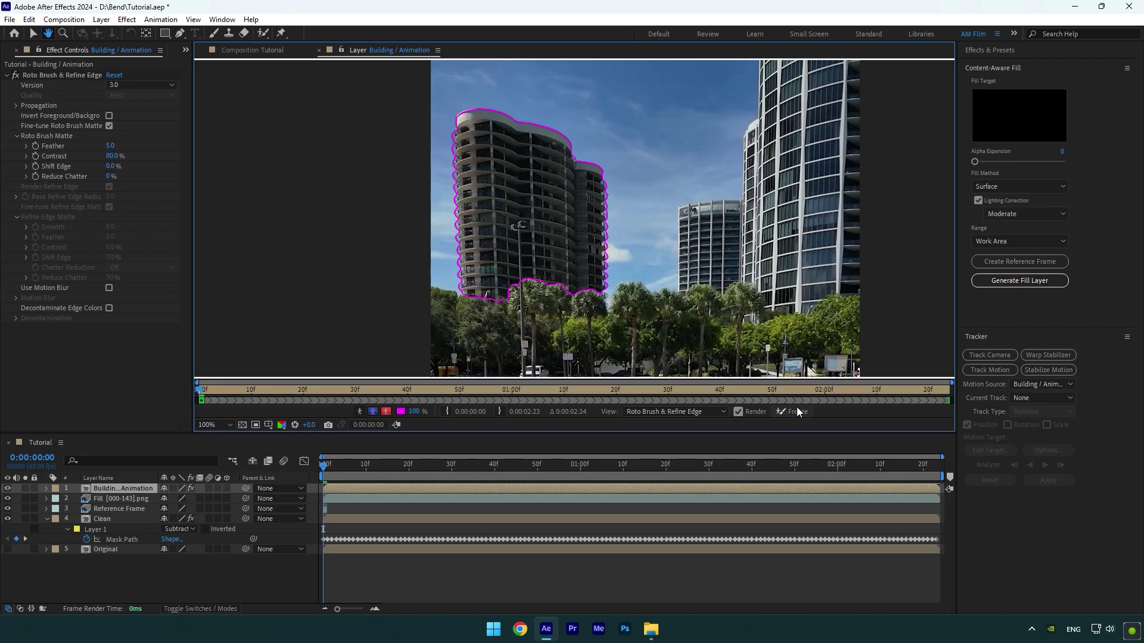
click(797, 409)
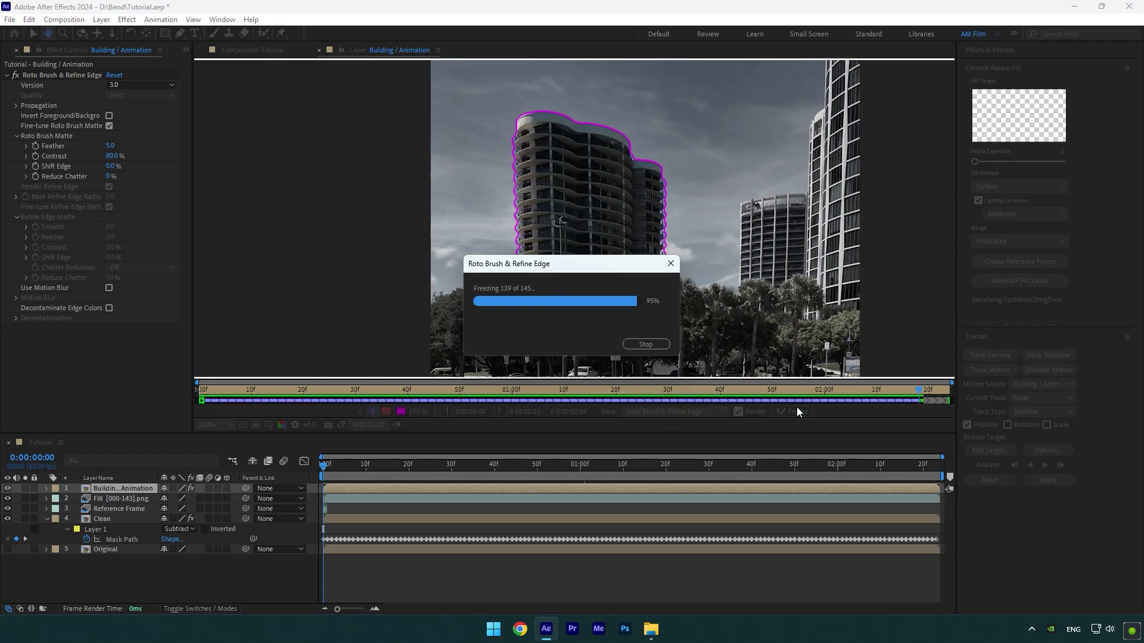
Step: Preview the isolated tower in the Tutorial comp, then duplicate the Original footage layer
click(261, 53)
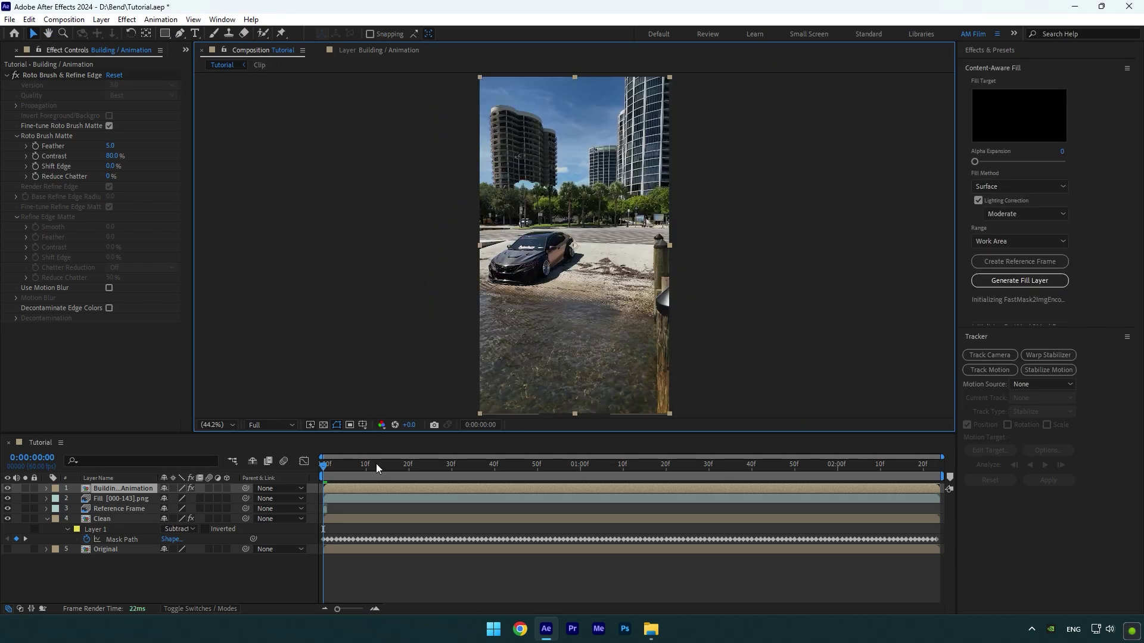
key(space)
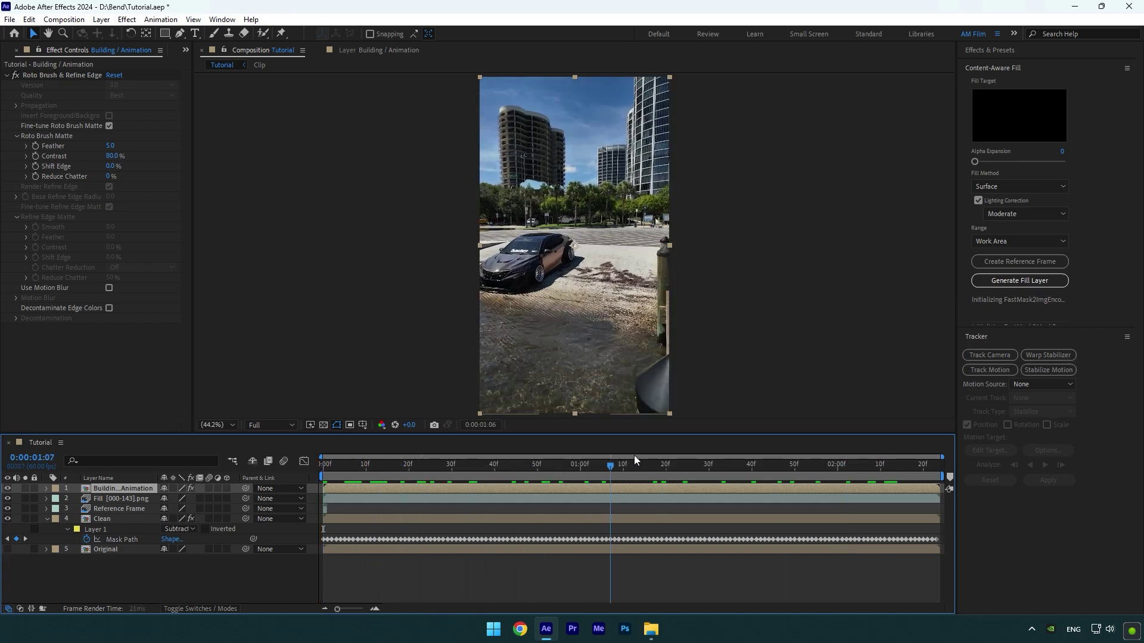
click(435, 396)
scroll(576, 252, up, 3)
drag(478, 252, 527, 252)
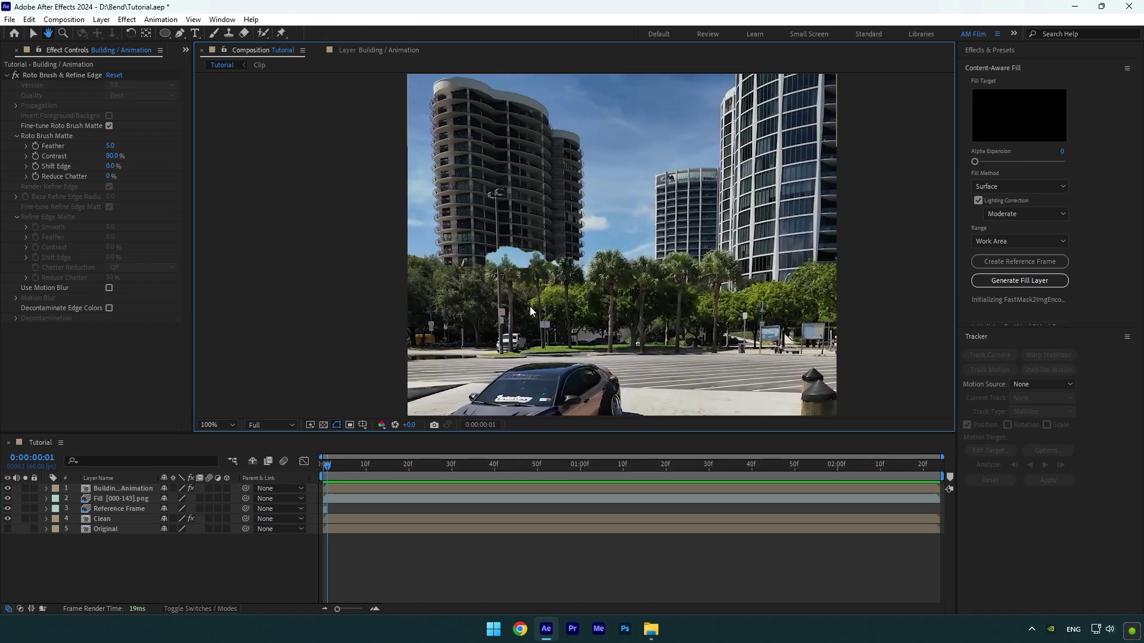
click(104, 529)
key(ctrl+d)
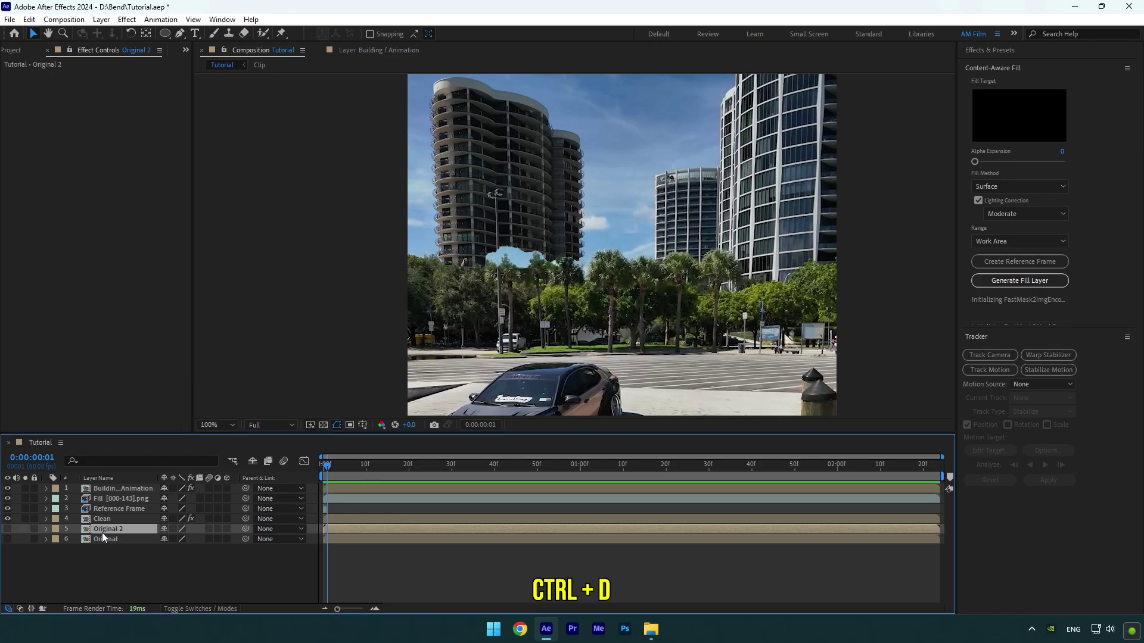
Step: Move the copy below Building / Animation and rename it 'Mask'
drag(103, 538, 112, 506)
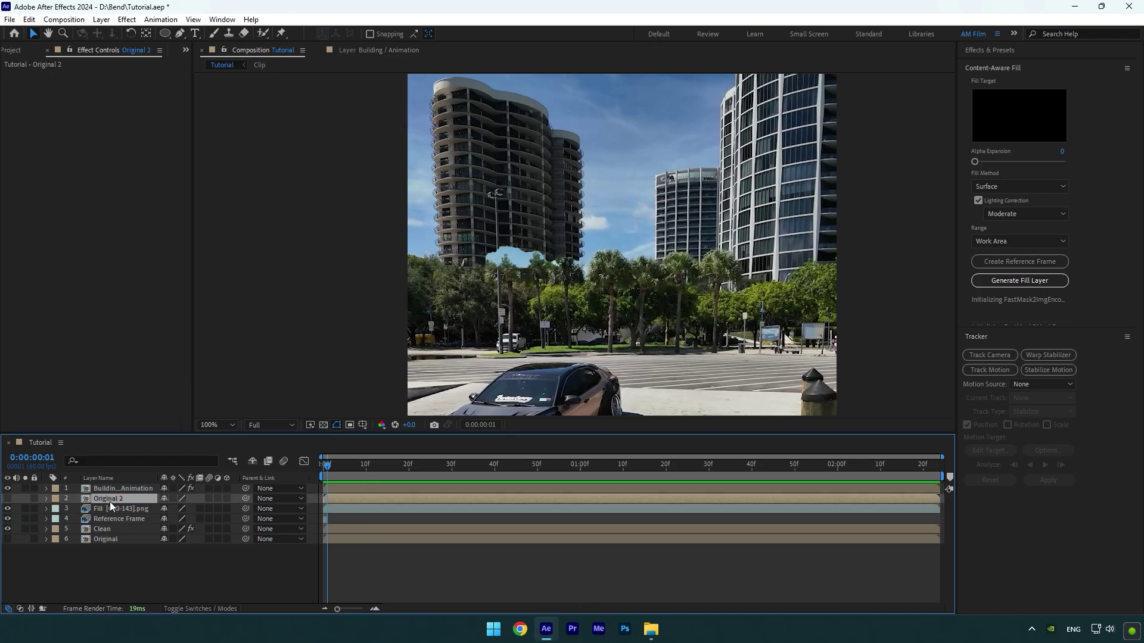
right_click(111, 507)
click(122, 467)
text(Mask)
key(Return)
Step: Draw a closed six-point Pen mask around the gap at the tower's base
key(g)
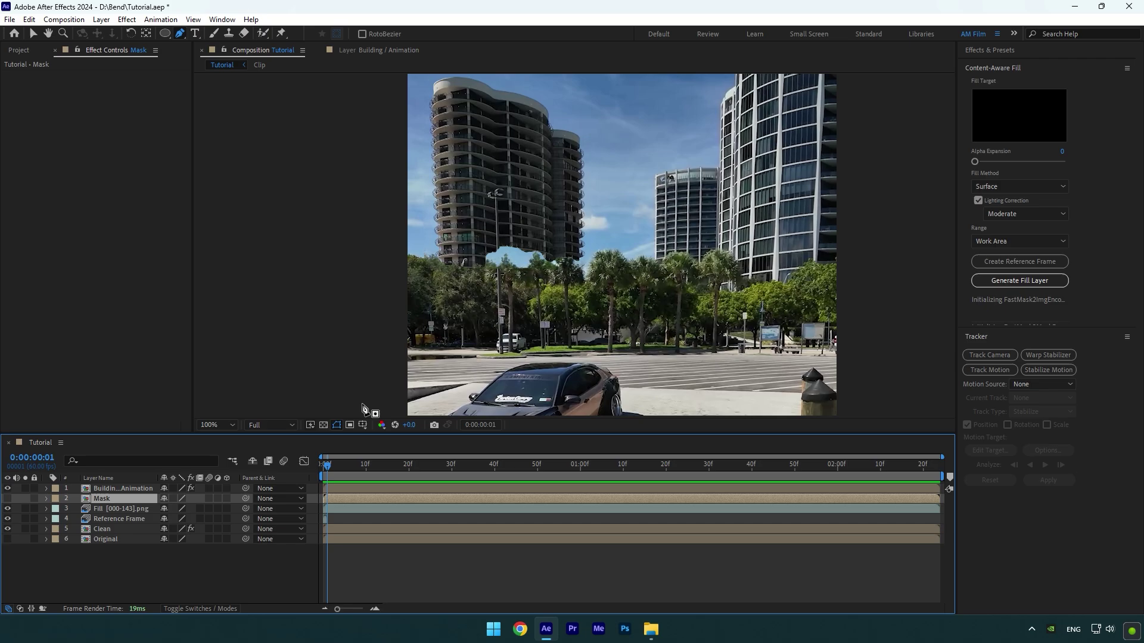
key(g)
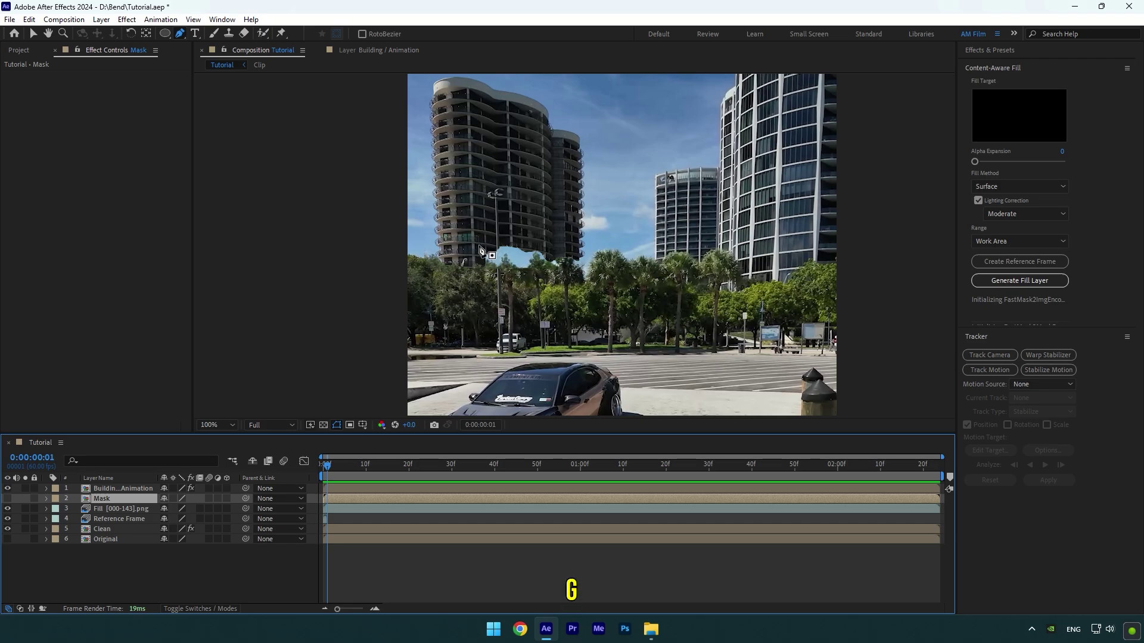
click(477, 245)
click(477, 271)
click(501, 275)
click(535, 277)
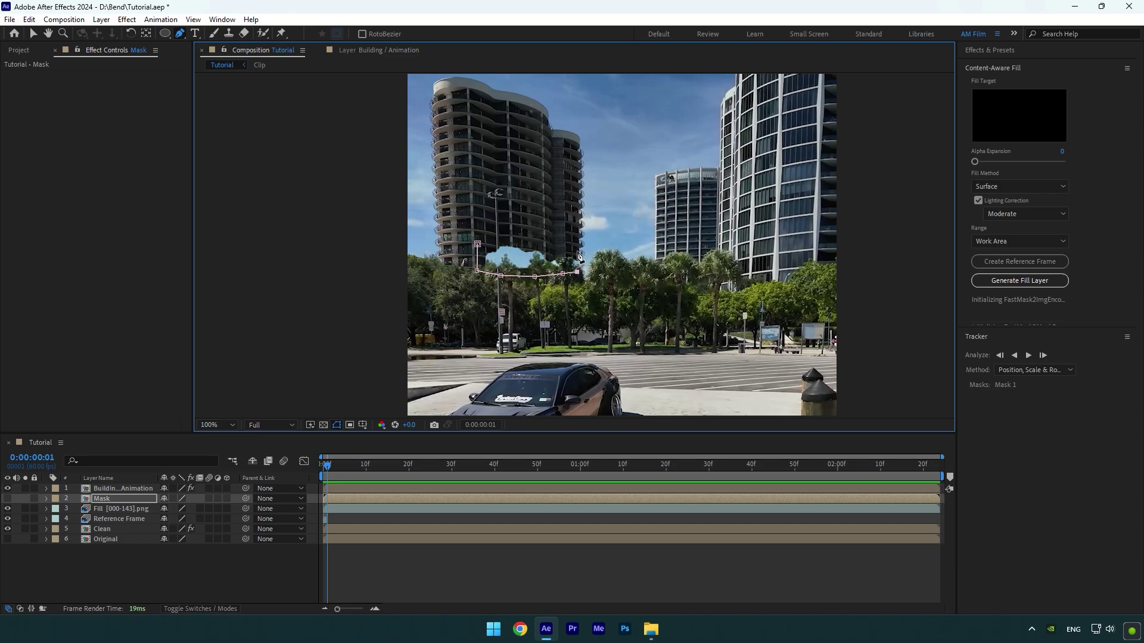
click(536, 238)
click(499, 232)
click(479, 245)
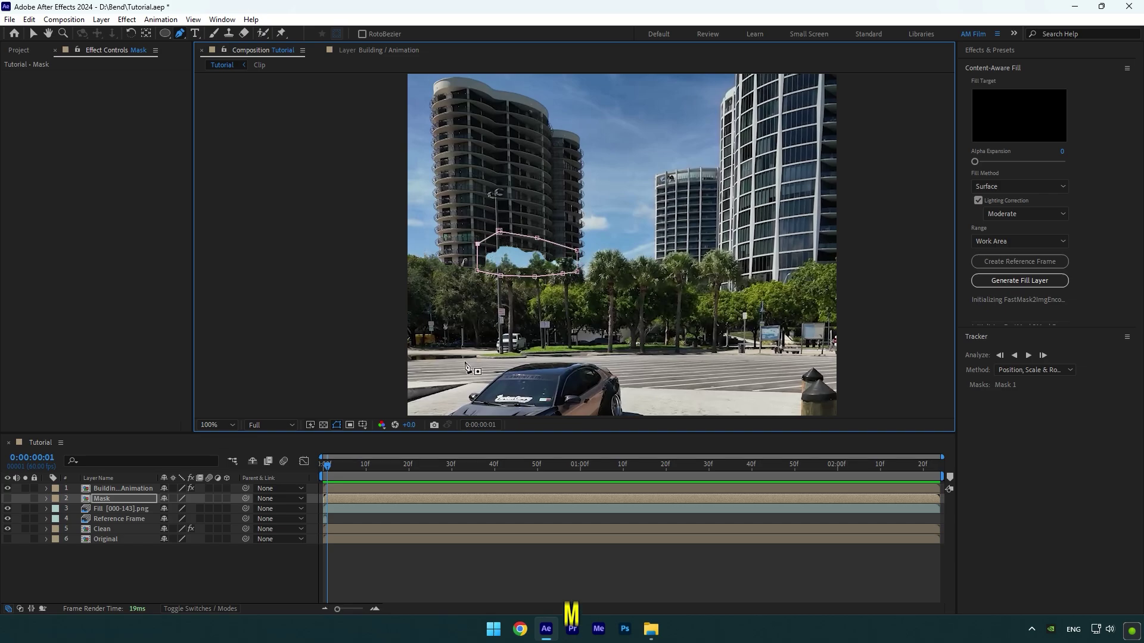
Step: Start keyframing Mask 1's path and nudge it onto the gap at 0:00:00:26
key(m)
click(87, 520)
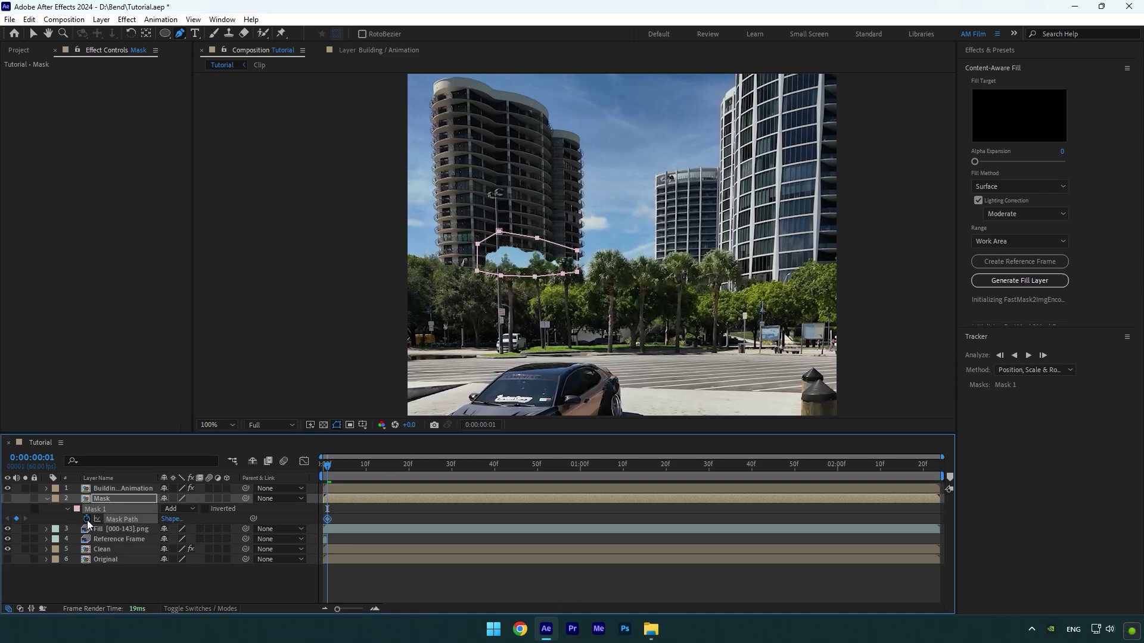
drag(330, 467, 435, 467)
click(578, 275)
drag(578, 275, 580, 277)
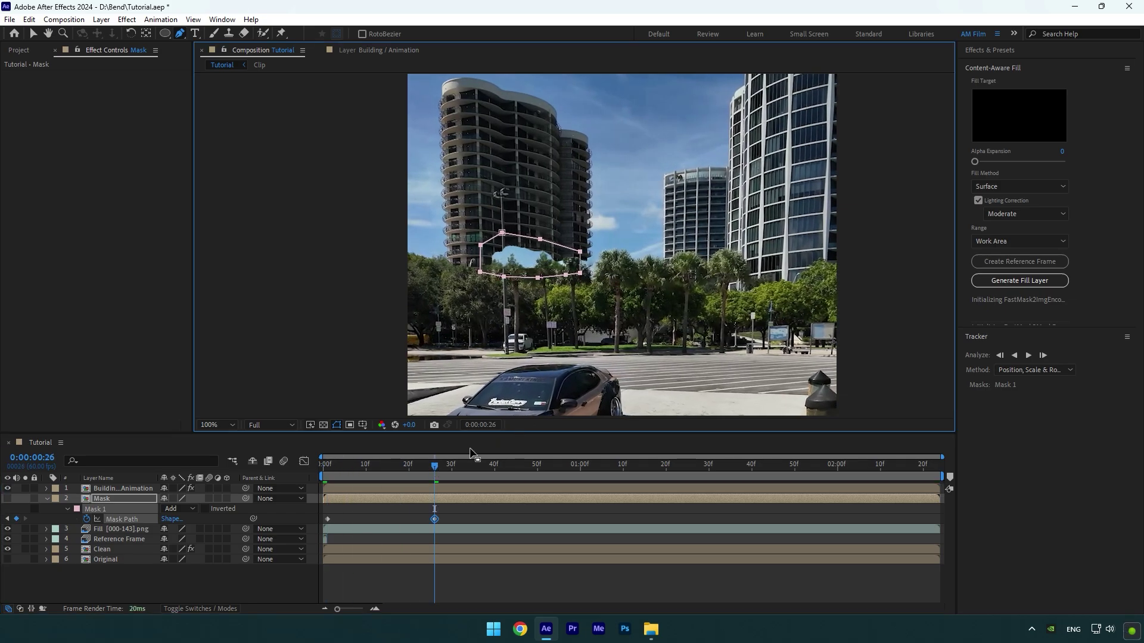
Step: Shift the mask over the gap at about 0:00:01:27, then preview the result
drag(440, 463, 705, 458)
drag(580, 275, 627, 275)
key(space)
key(space)
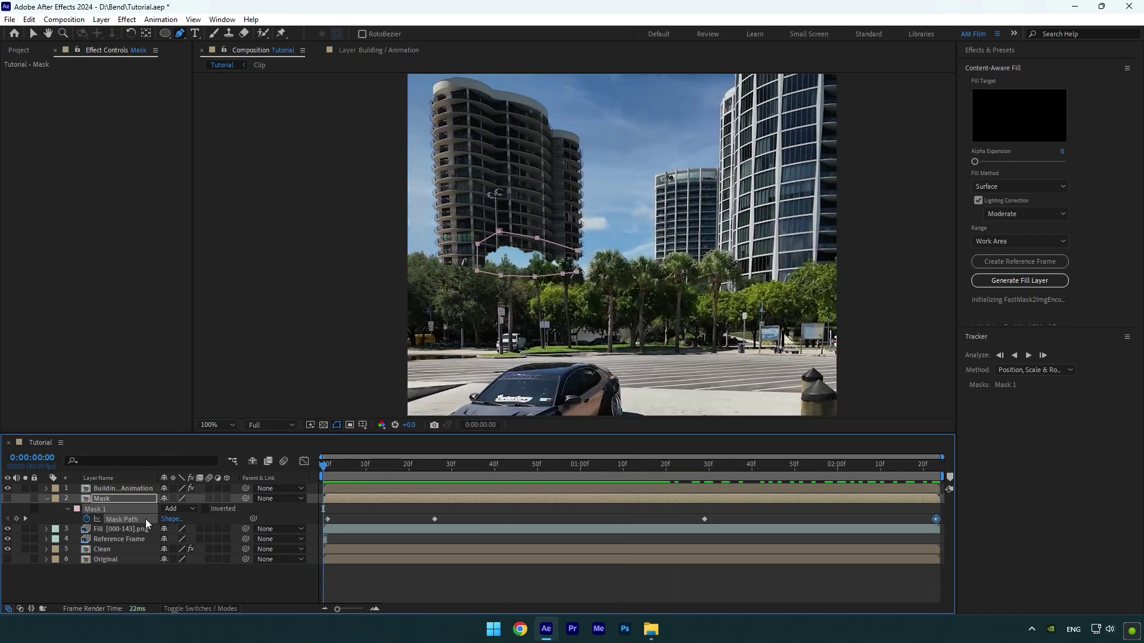
key(F2)
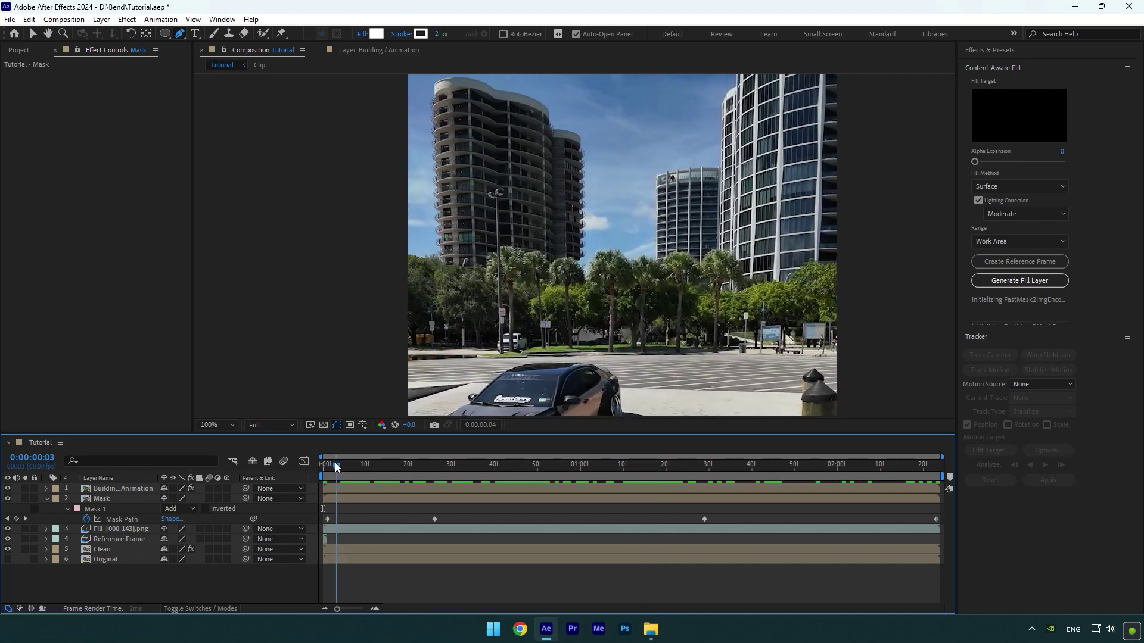
Step: Pre-compose the Building / Animation and Mask layers into a comp named 'Building'
click(48, 499)
click(112, 489)
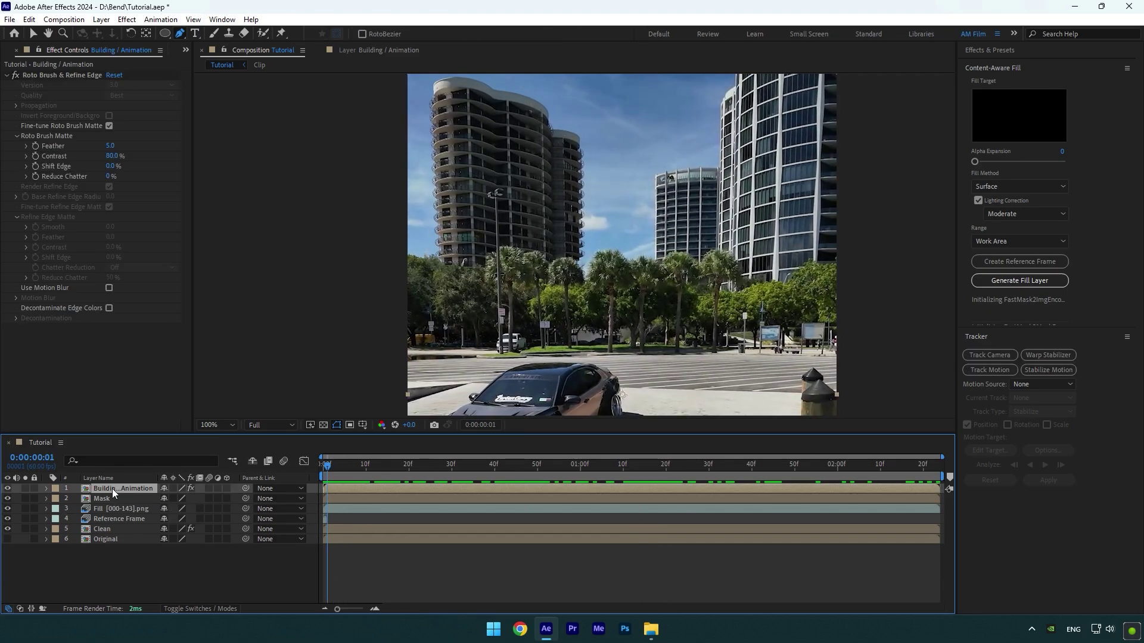
shift+click(104, 498)
right_click(105, 497)
click(151, 417)
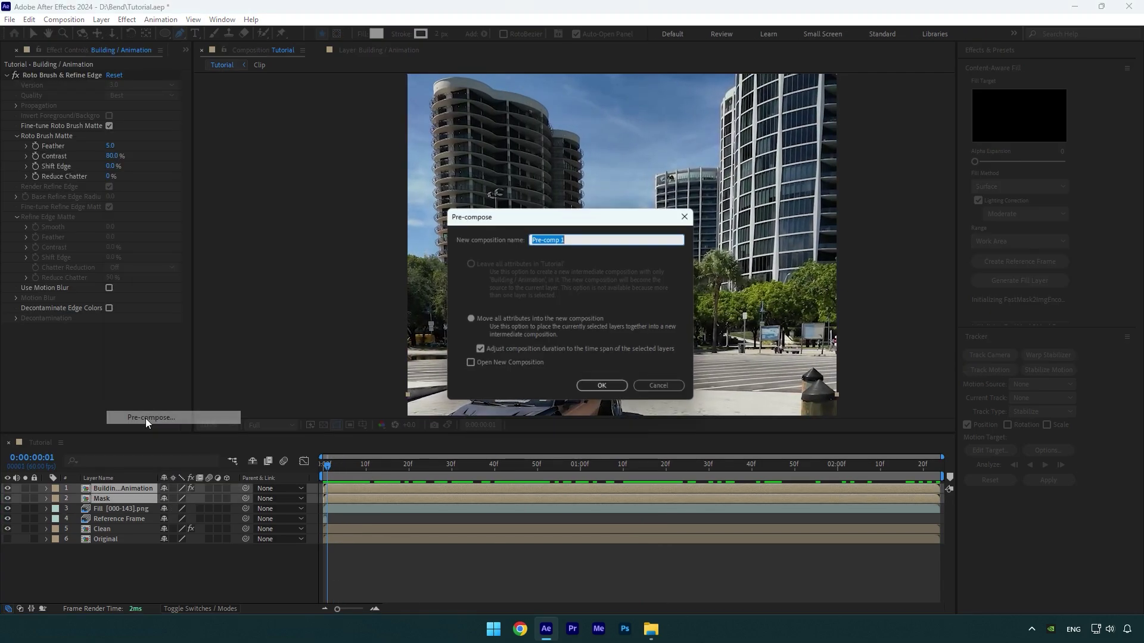
text(Building)
key(Return)
Step: Apply CC Bend It to the Building comp and pick its End point
key(ctrl+space)
text(cc bend)
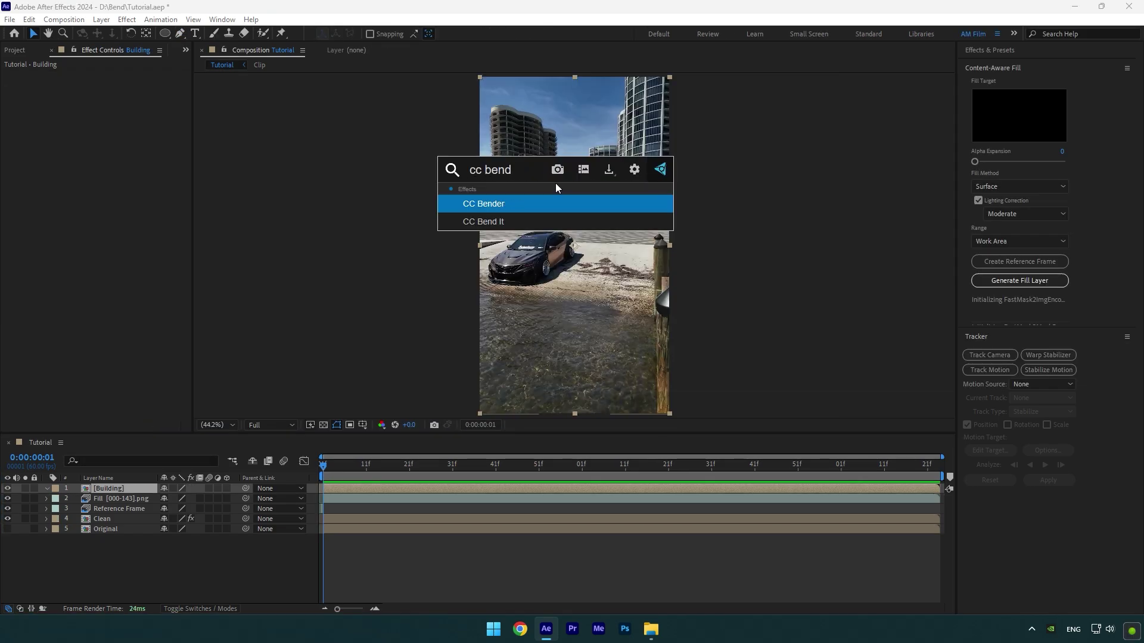
click(499, 223)
click(111, 106)
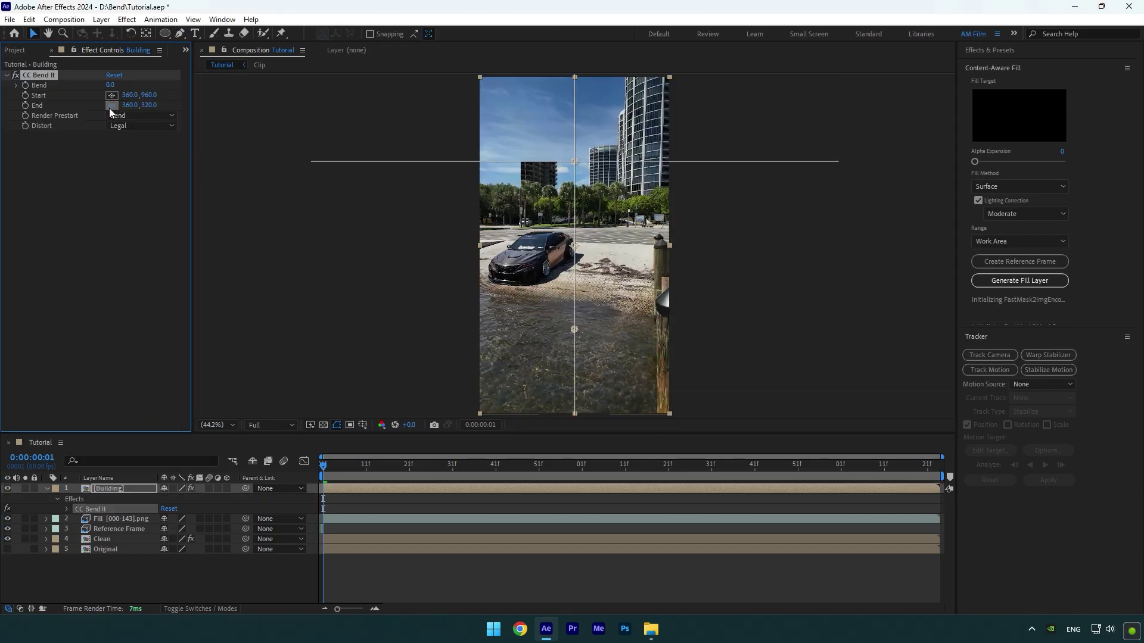
Step: Place the CC Bend It End point at the building top and the Start point at its base
click(527, 81)
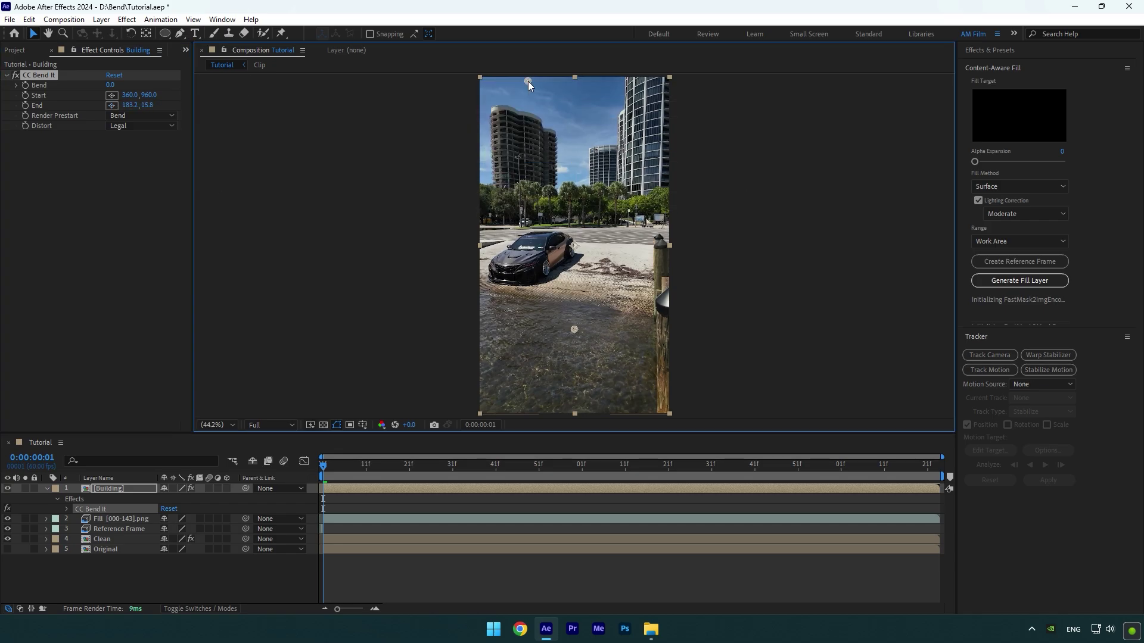
click(112, 95)
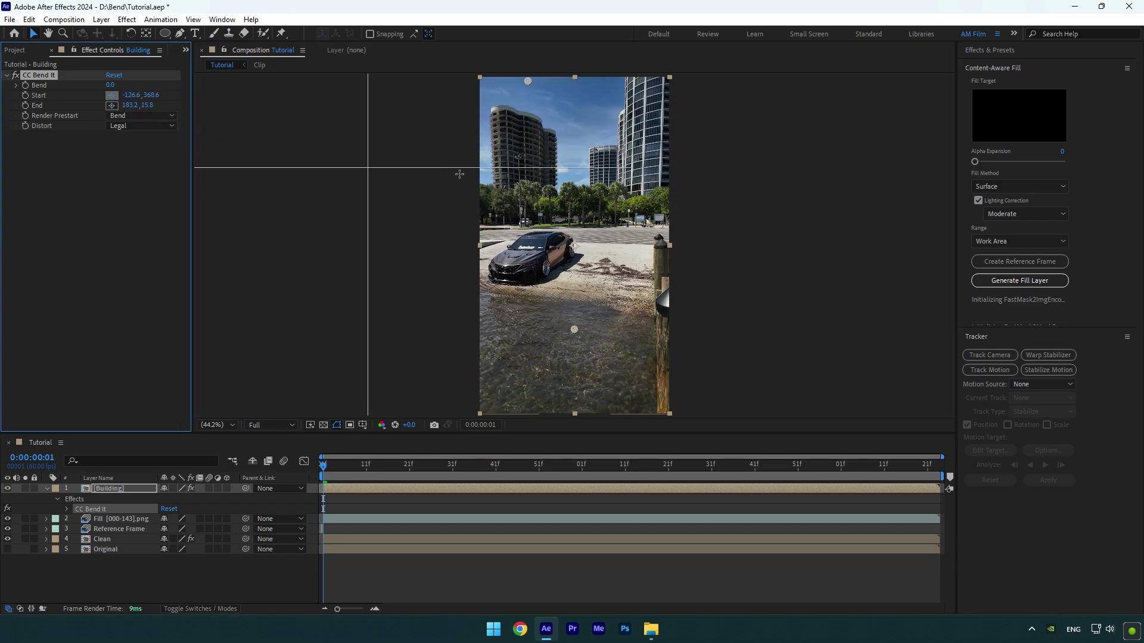
click(525, 184)
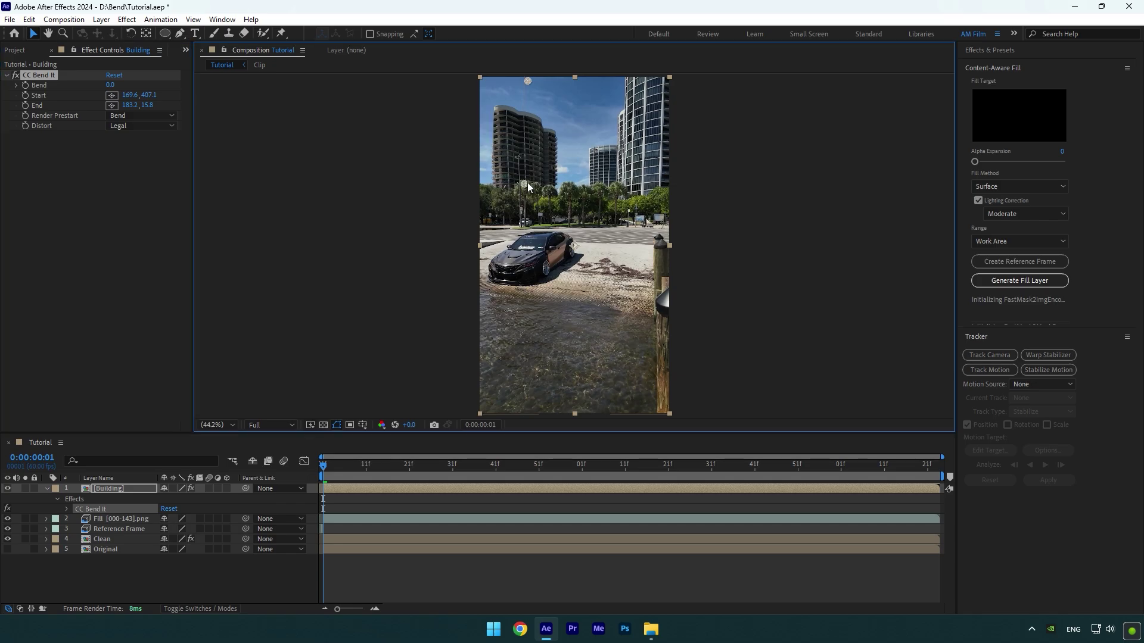
mouse_move(338, 468)
mouse_down()
mouse_move(881, 460)
mouse_move(323, 462)
mouse_up()
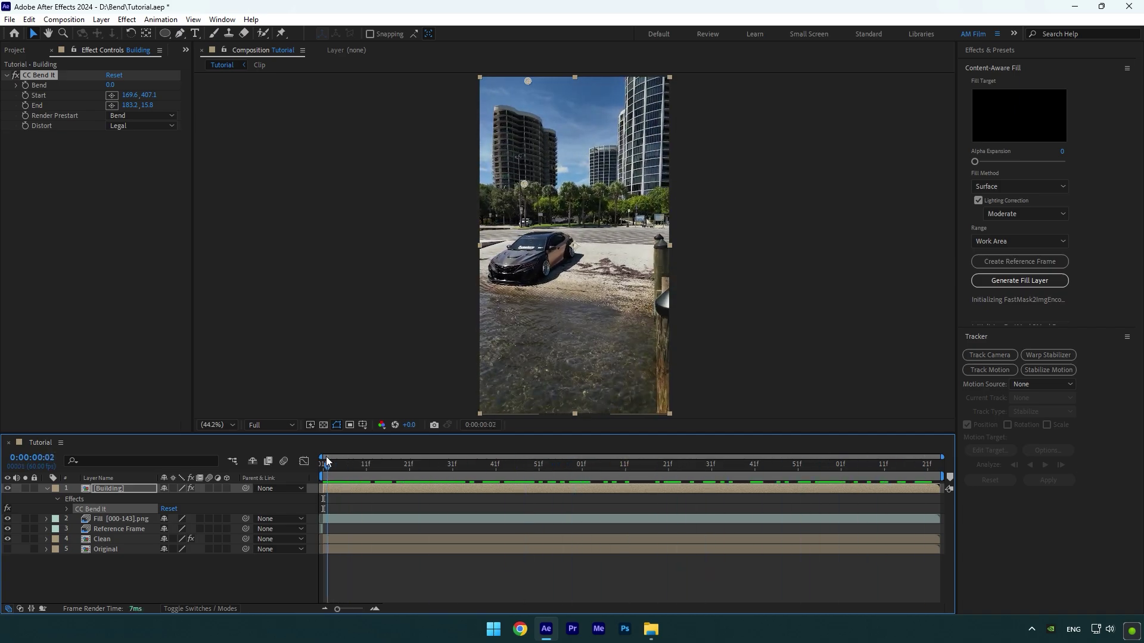
drag(527, 81, 520, 85)
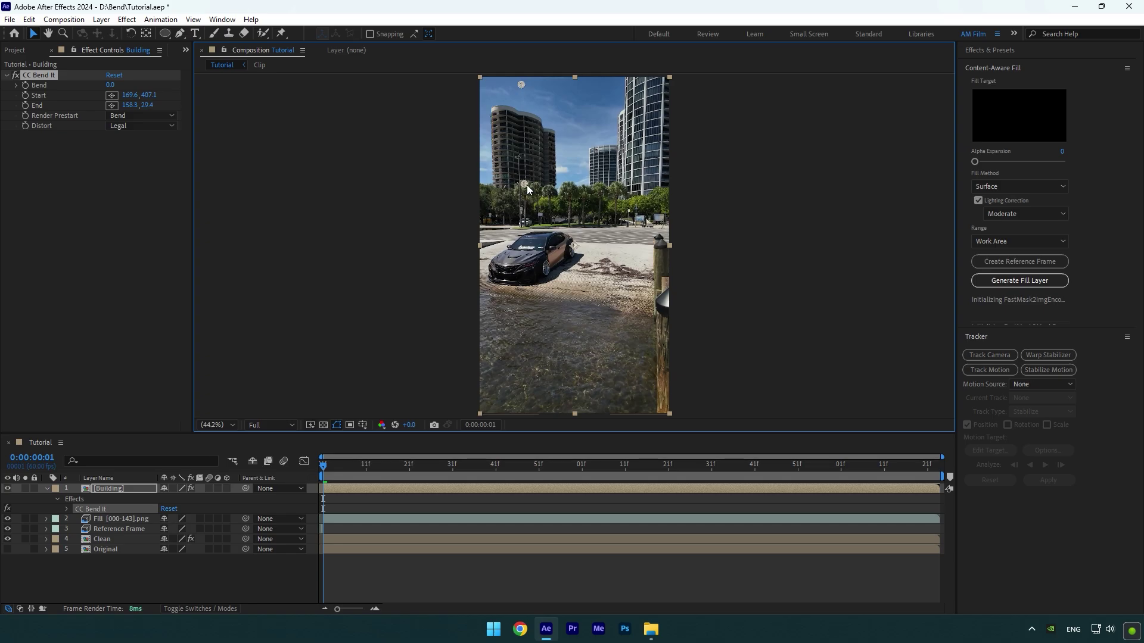
mouse_move(523, 195)
mouse_down()
mouse_move(523, 205)
mouse_move(520, 187)
mouse_up()
Step: Keyframe the Start and End points, then realign both with the building at a later frame
click(25, 96)
click(25, 105)
drag(334, 473, 567, 460)
drag(521, 84, 538, 91)
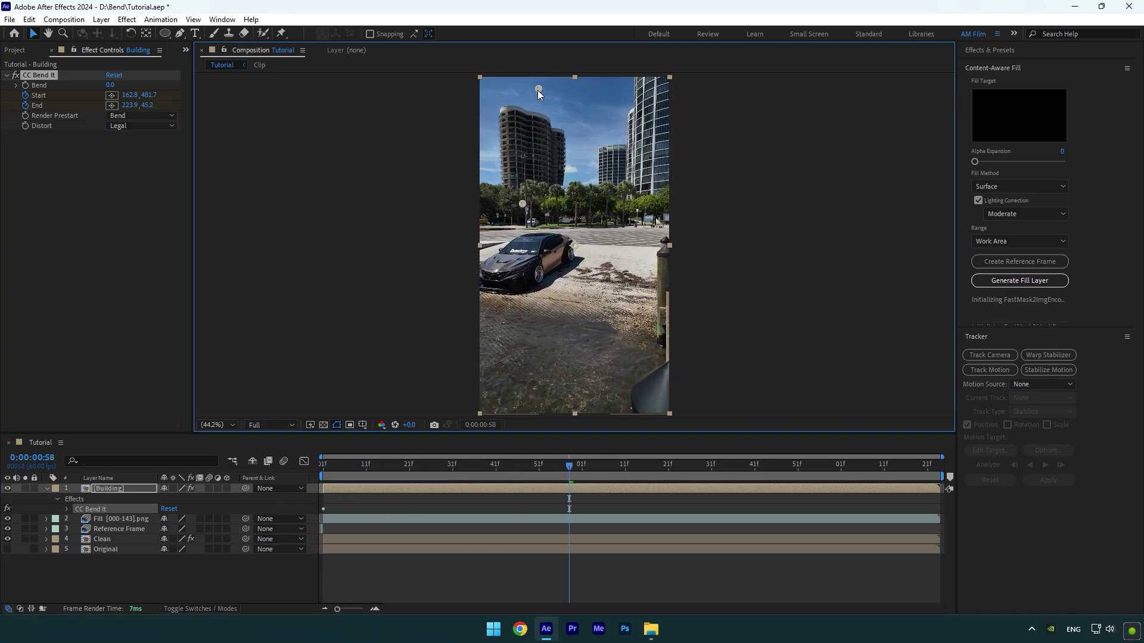
drag(530, 206, 529, 207)
Step: Realign the Start and End points near the clip end and play back to check tracking
drag(592, 471, 833, 454)
drag(530, 203, 545, 198)
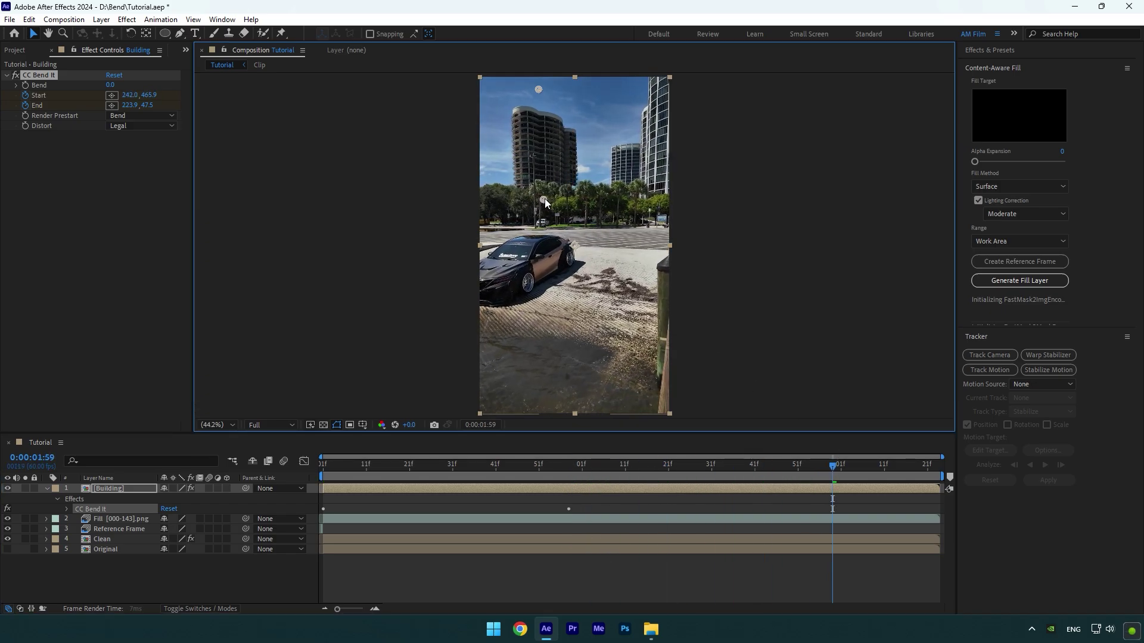
drag(539, 89, 541, 88)
key(space)
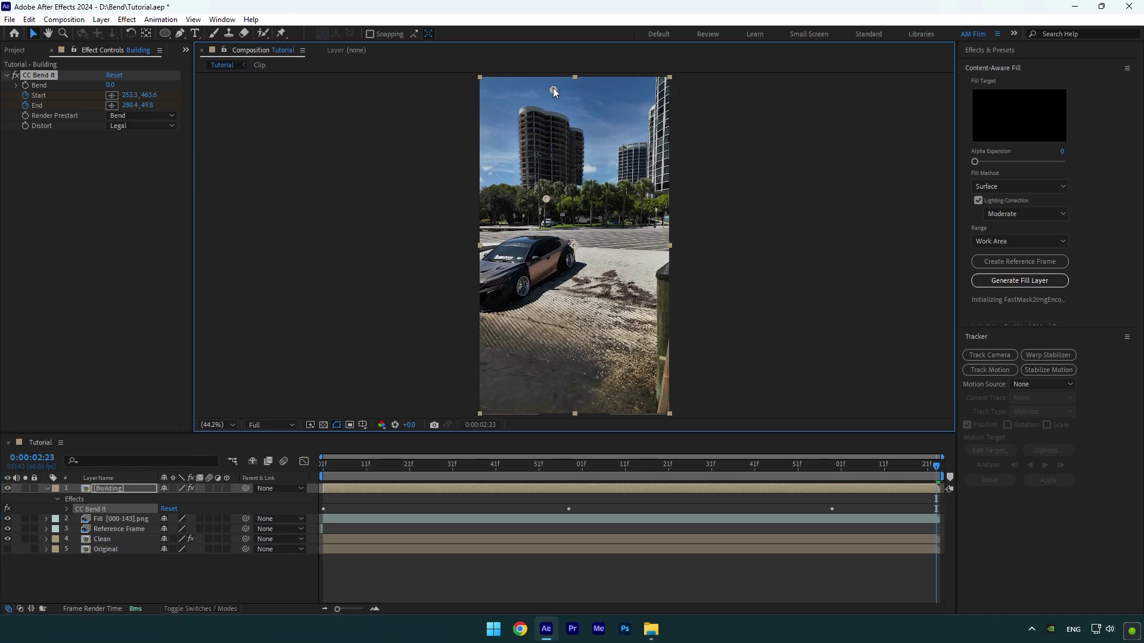
drag(898, 468, 504, 471)
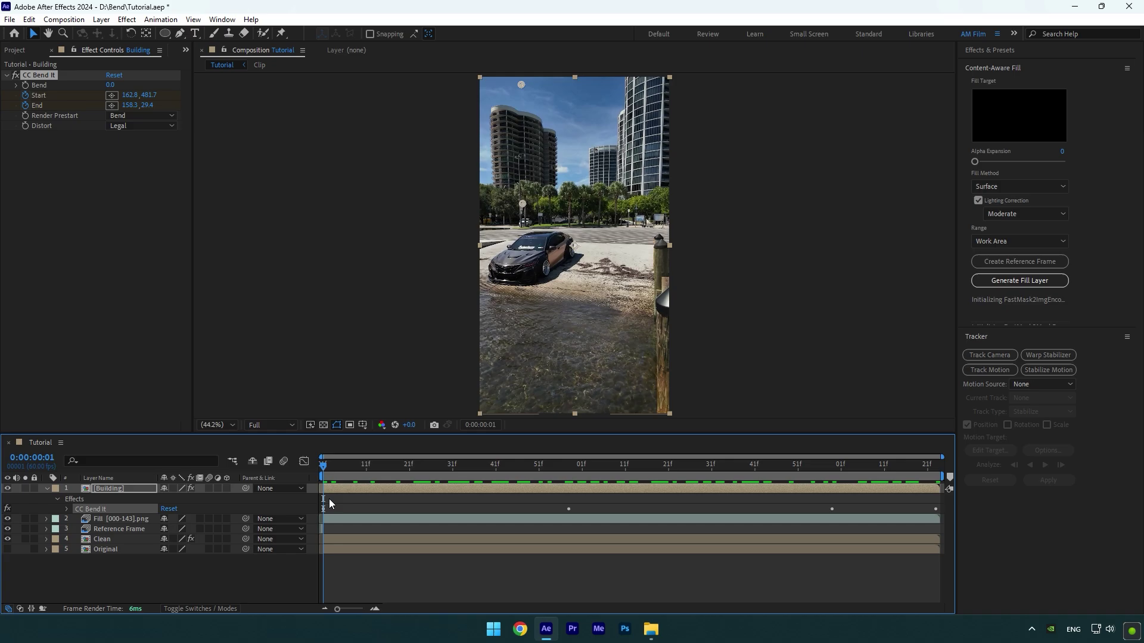
Step: Keyframe the Bend amount to swing one way around frame 42 and the other way at 1:10
click(26, 87)
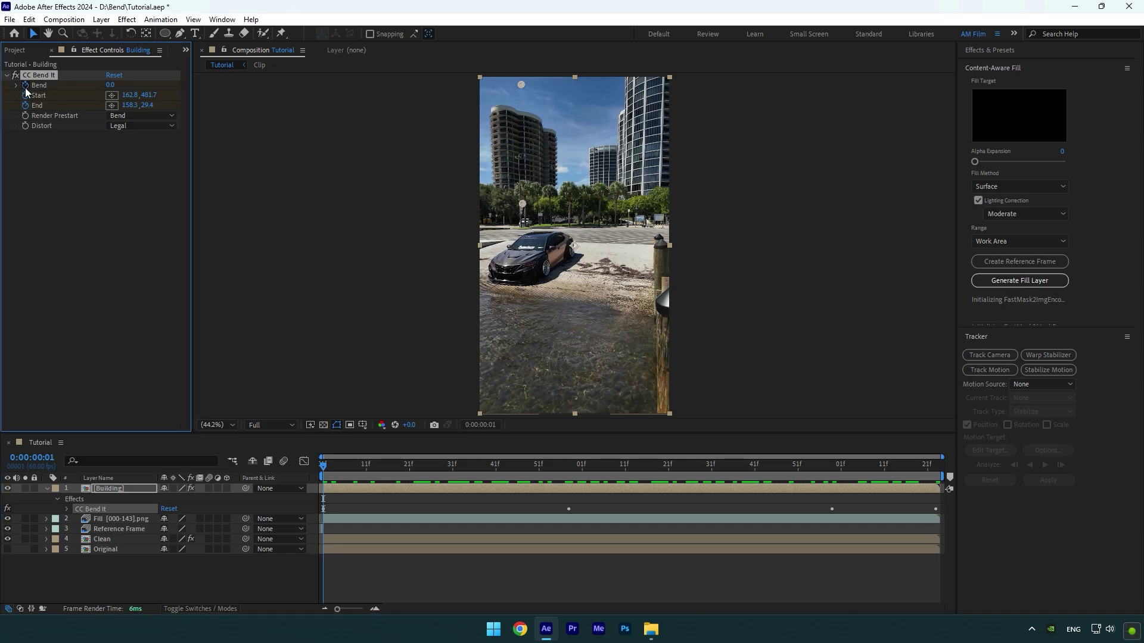
key(u)
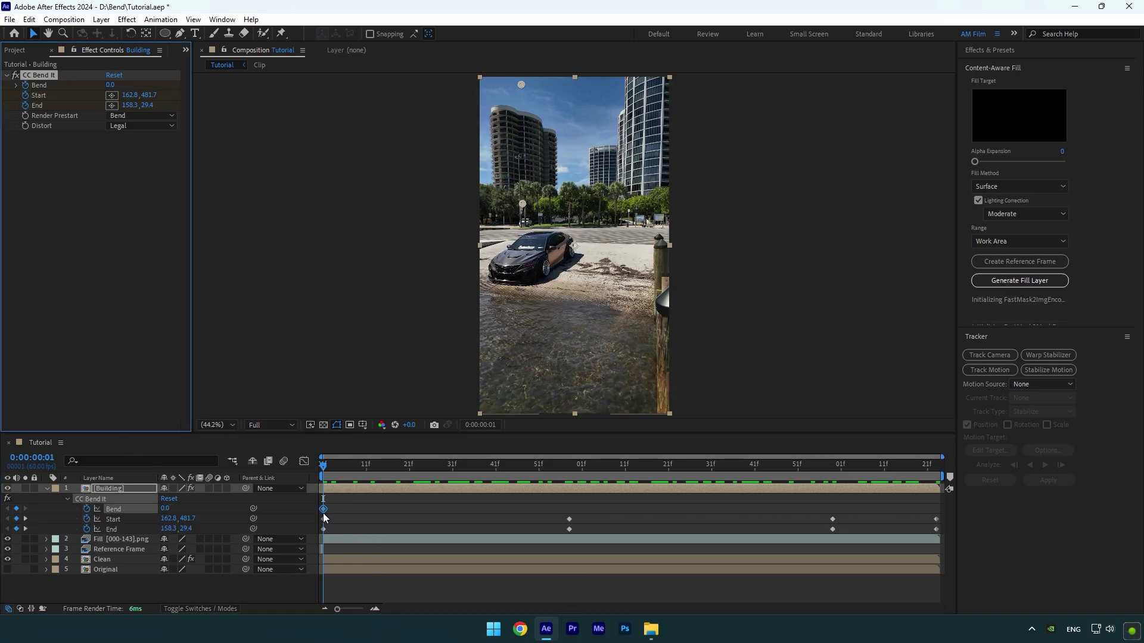
drag(324, 466, 507, 467)
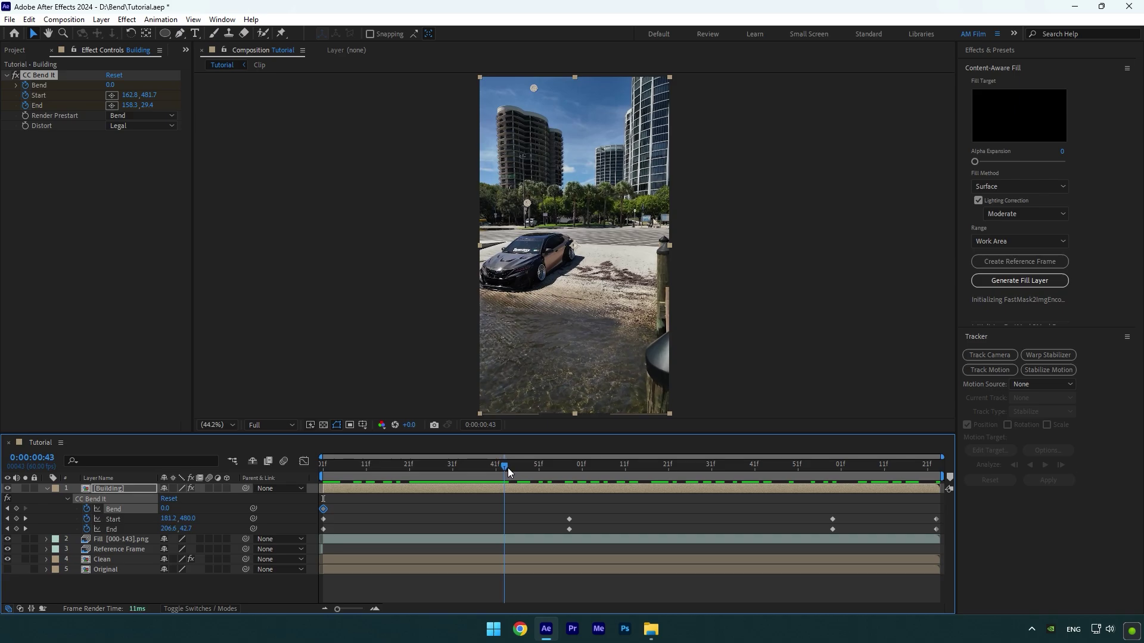
drag(108, 84, 132, 84)
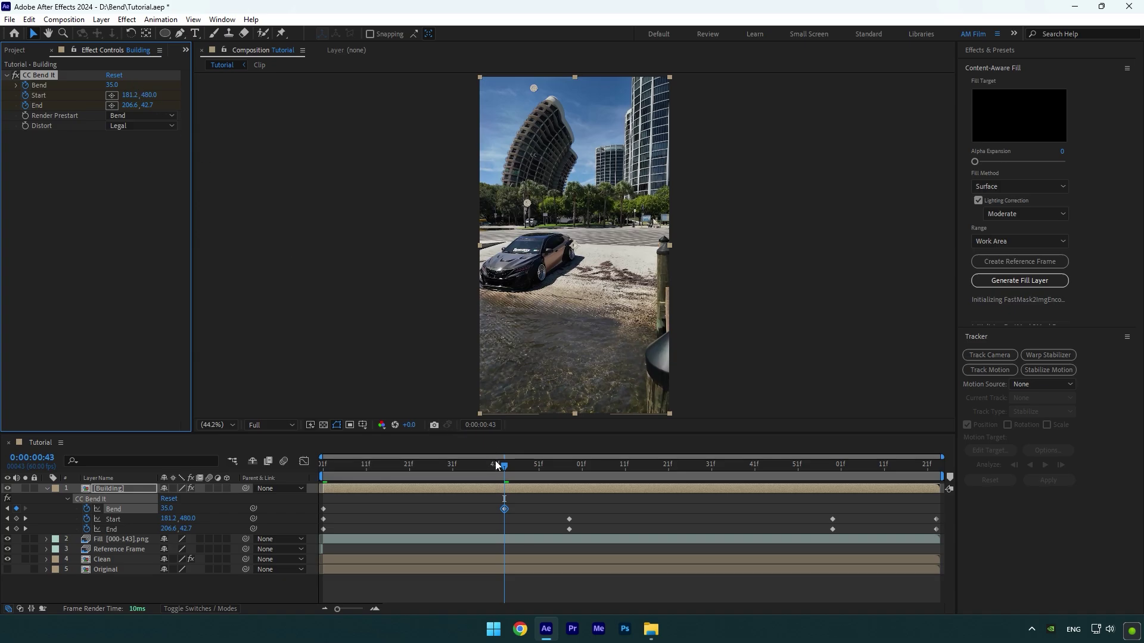
drag(508, 466, 524, 468)
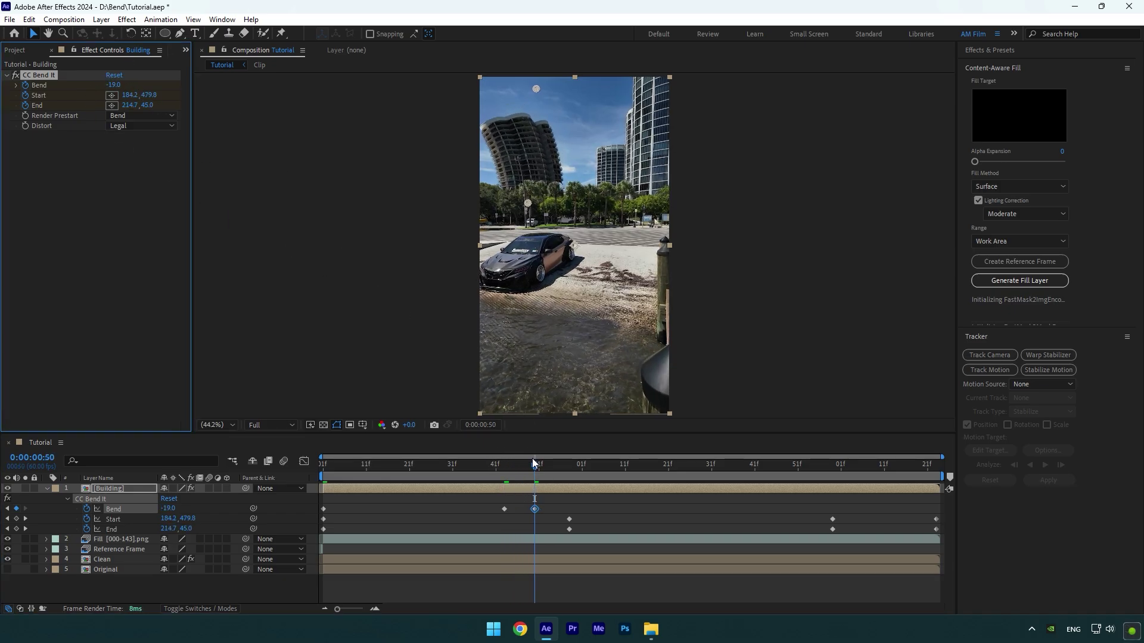
drag(534, 464, 583, 469)
click(623, 467)
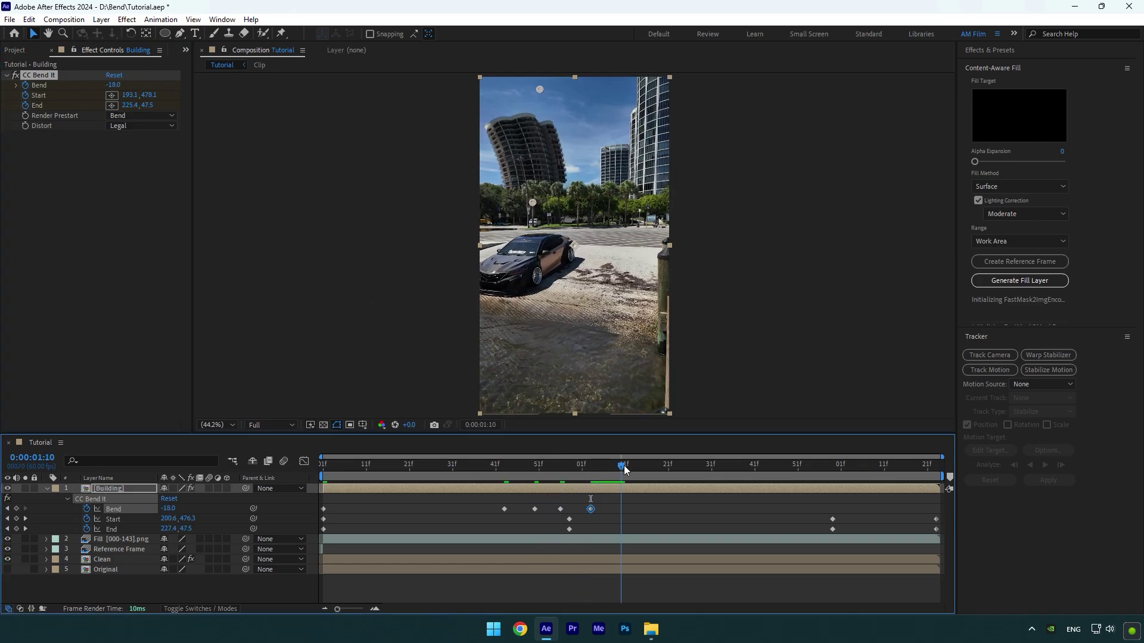
drag(125, 92, 149, 92)
key(space)
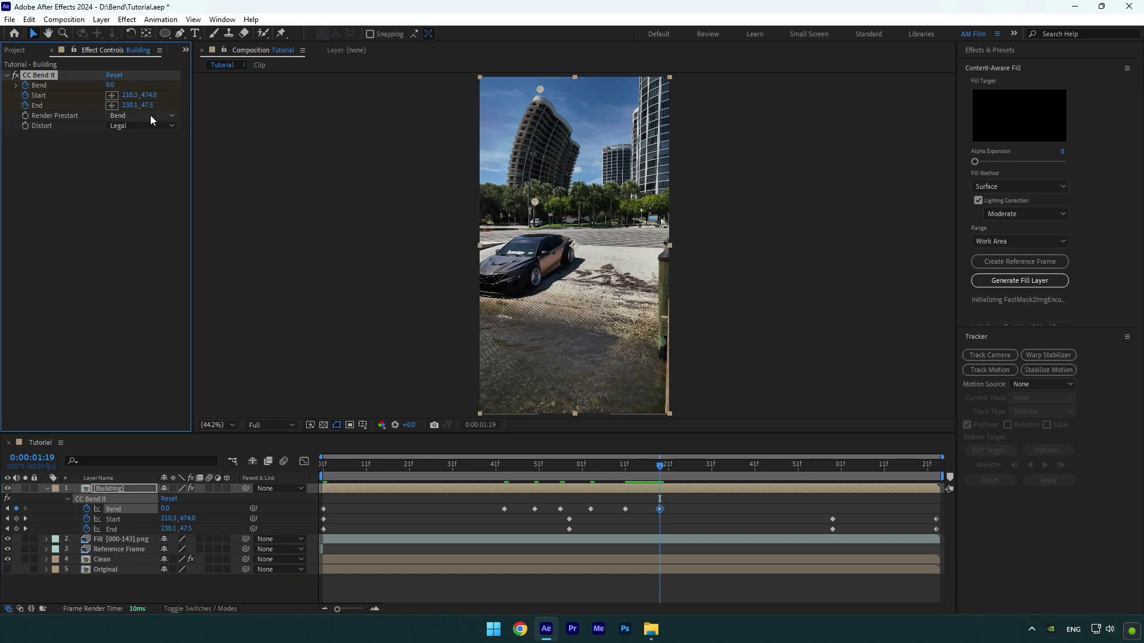
Step: Preview the swaying building from the clip start, then go to frame 1:04
drag(658, 473, 280, 459)
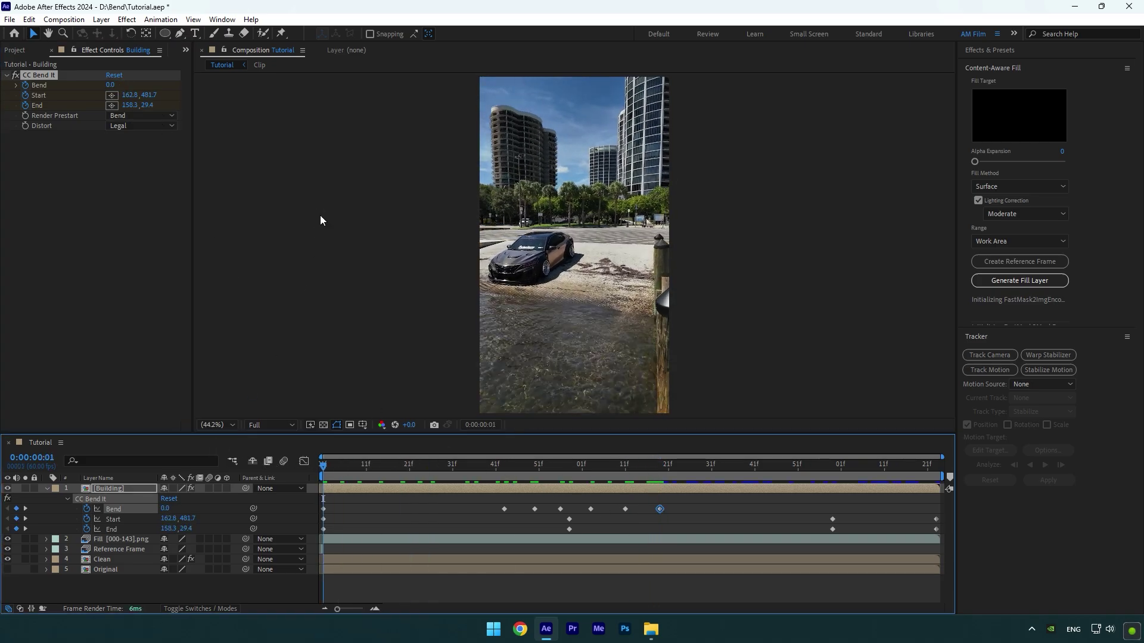
key(space)
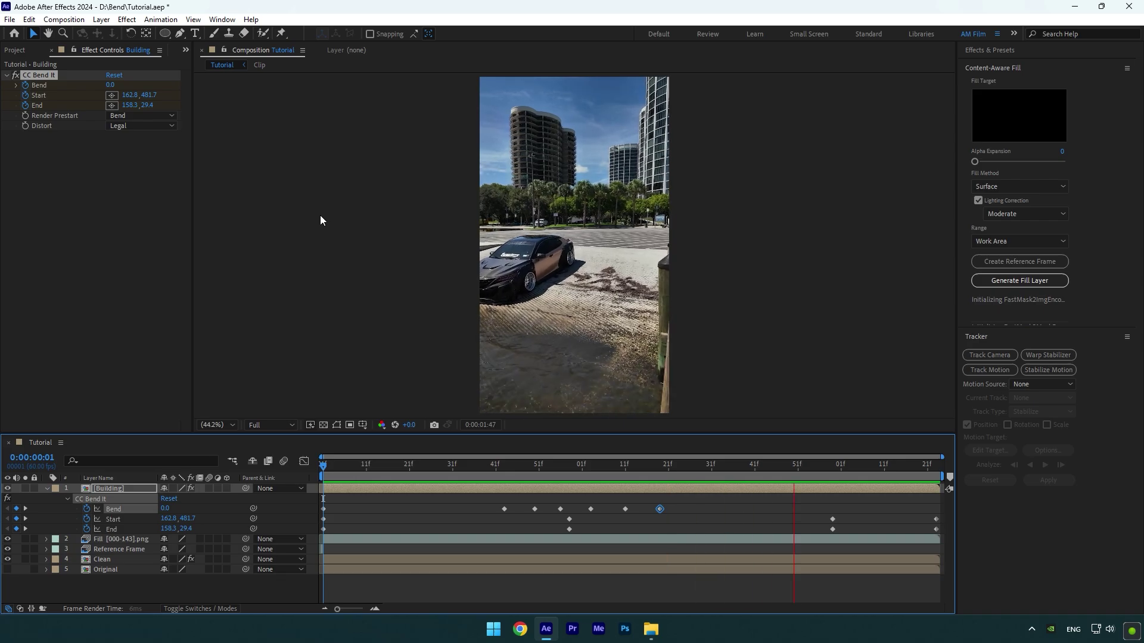
key(space)
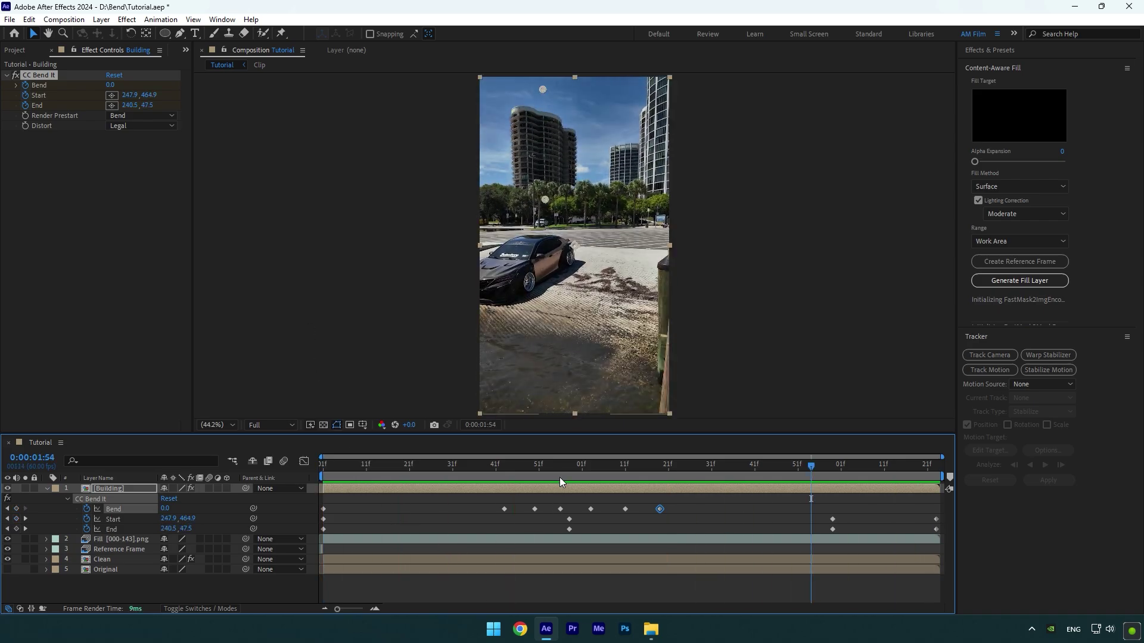
drag(559, 477, 594, 466)
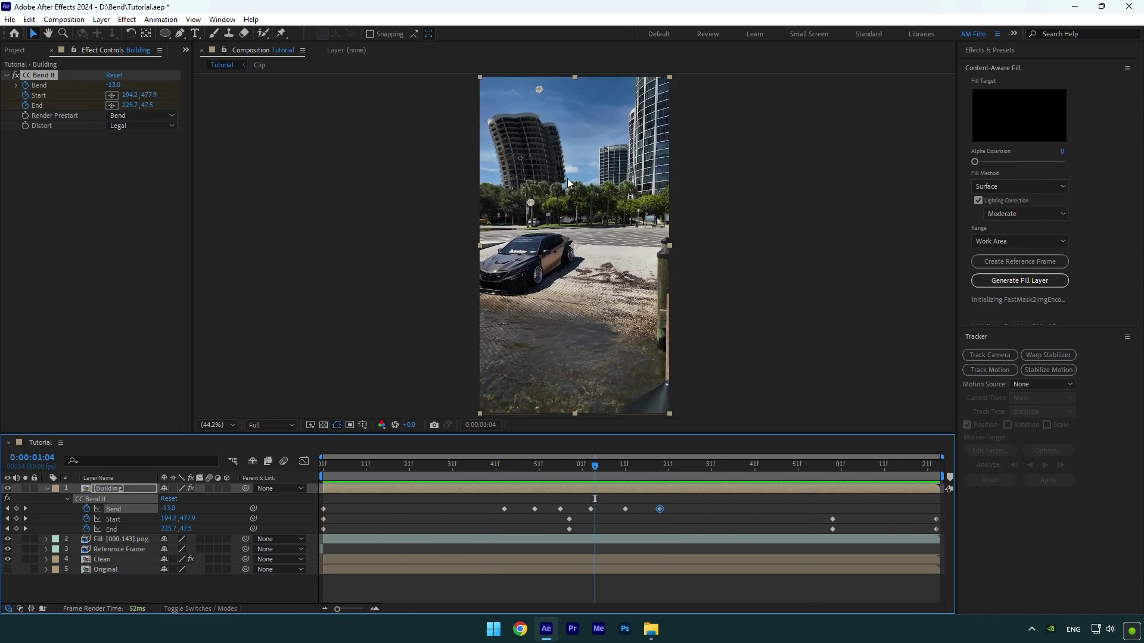
Step: Apply RSMB Pro with Blur Amt 2.00 to the Building layer and preview the blurred sway
text(rsmb)
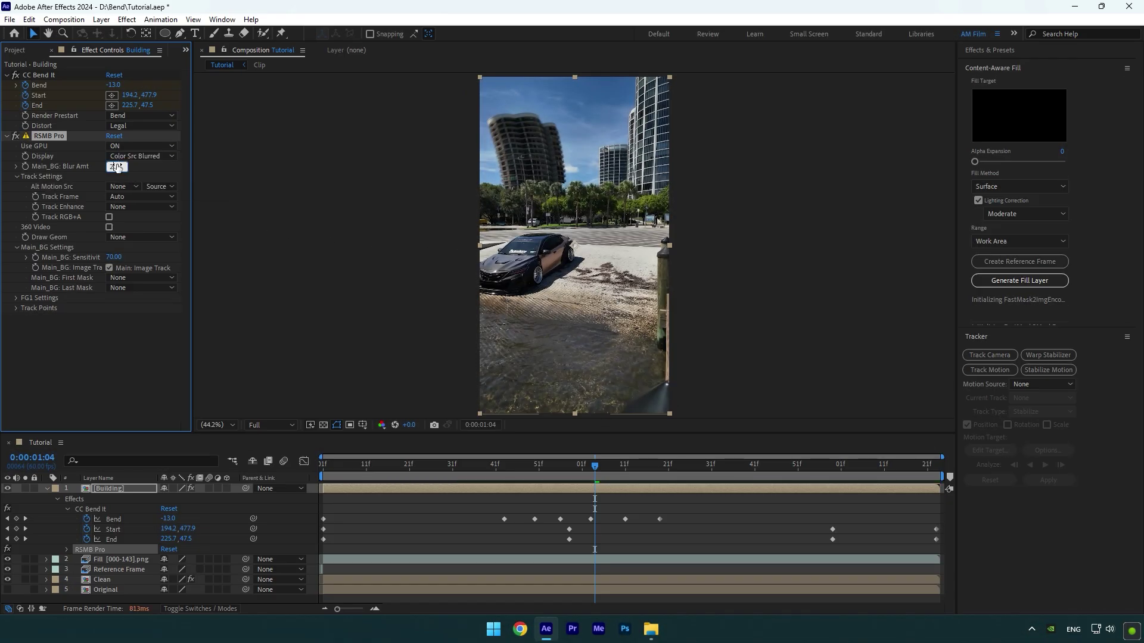
drag(592, 473, 322, 470)
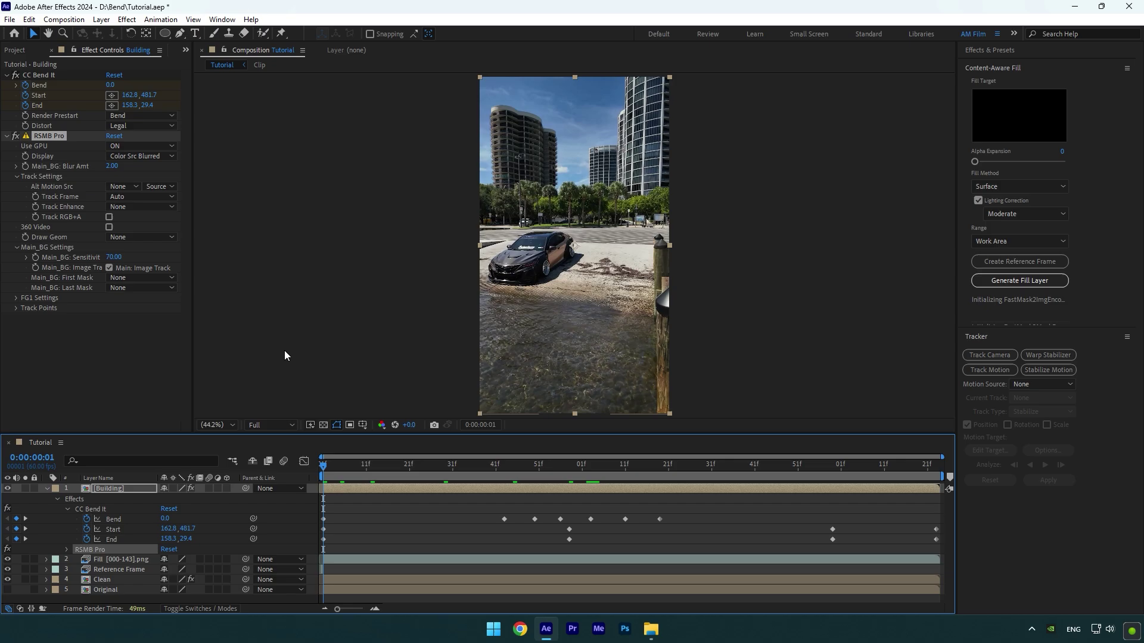
key(space)
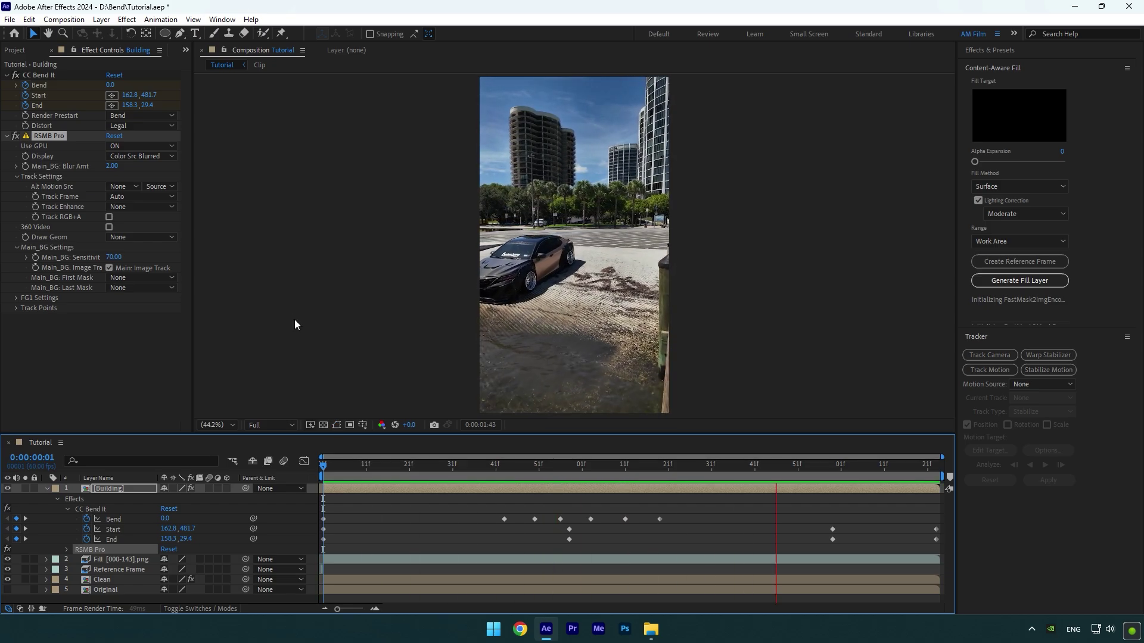